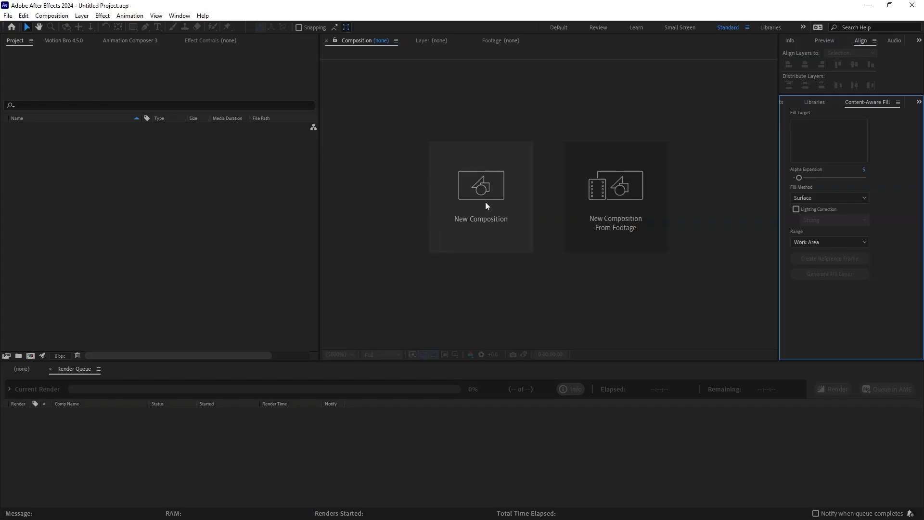
Create a new 1920x1080, 30 fps composition named "Subscribe button"
left_click(485, 206)
type("S")
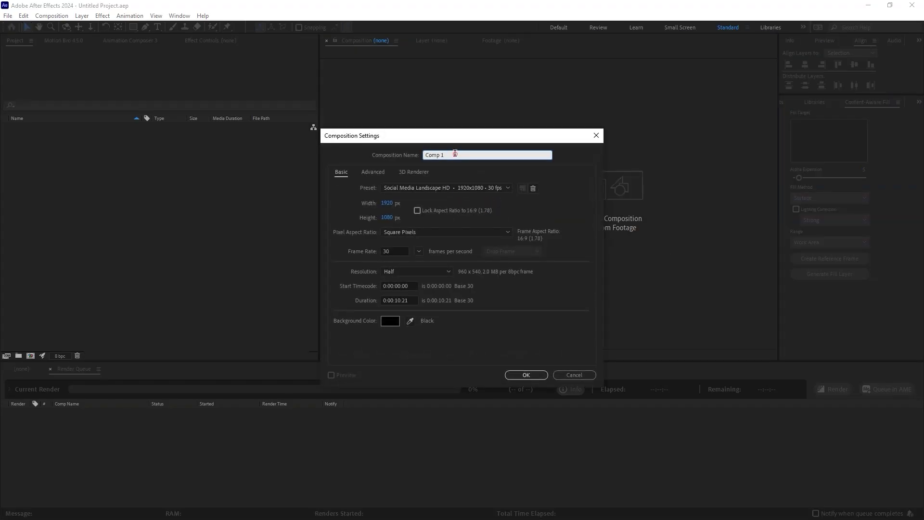
type("ubscribe button")
left_click(526, 375)
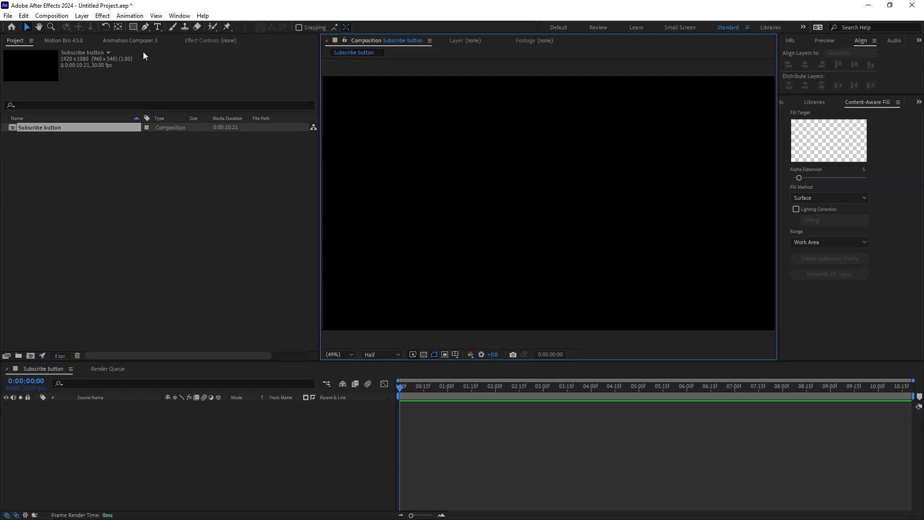
Draw a wide rectangle about 884 by 184 px in the lower middle of the frame and set its roundness to 35
left_click_drag(135, 25, 175, 37)
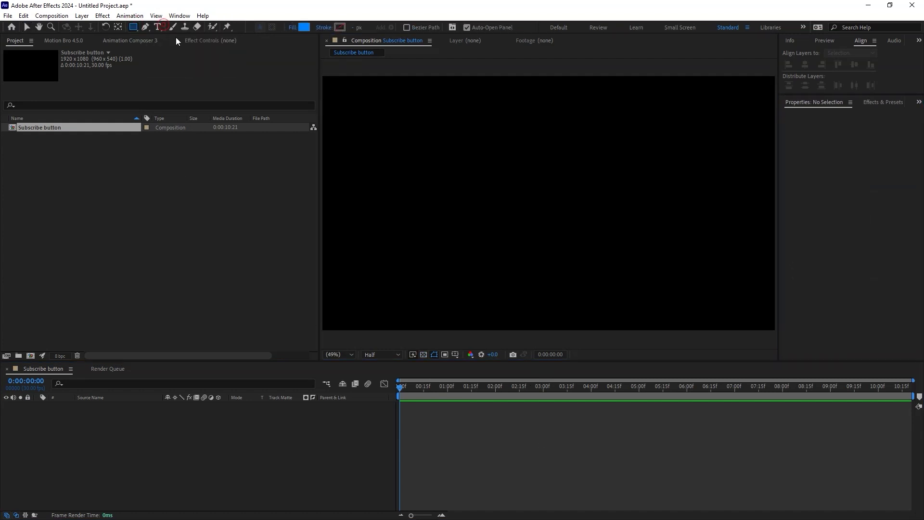
left_click_drag(459, 257, 653, 301)
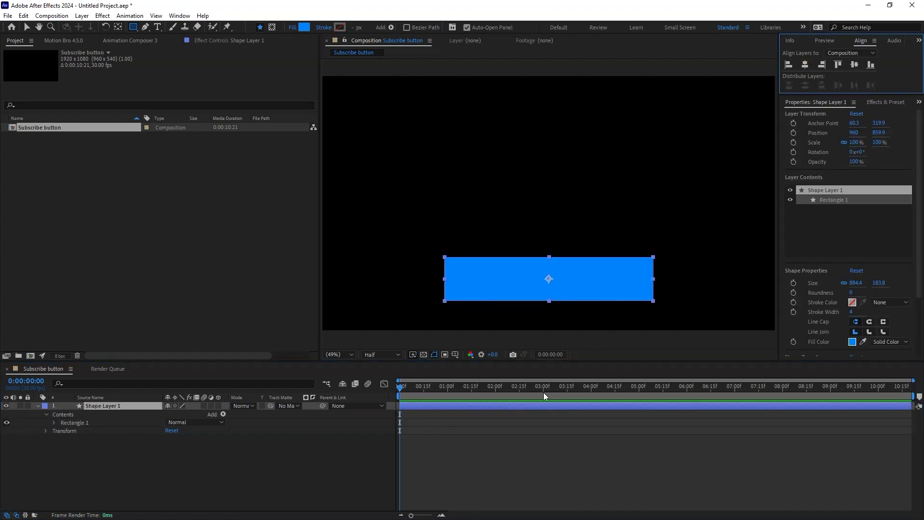
left_click(54, 423)
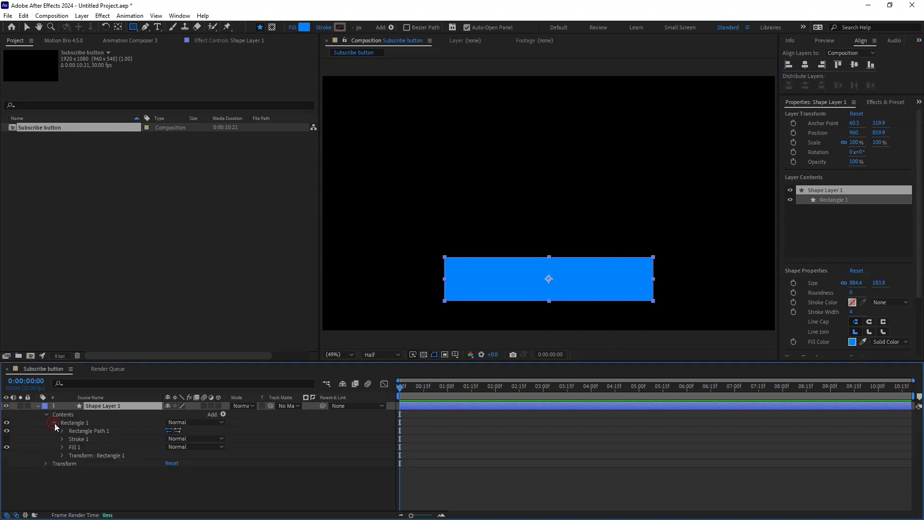
left_click(62, 431)
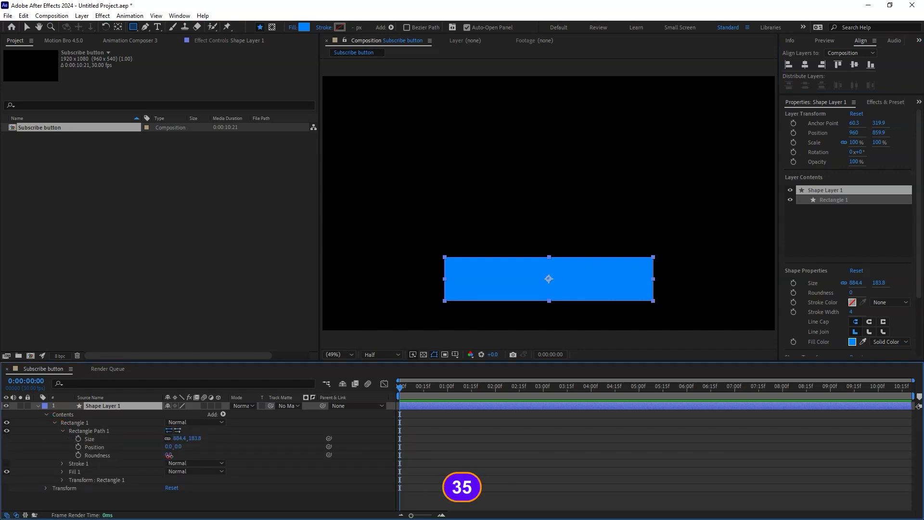
left_click_drag(167, 458, 188, 460)
key("v")
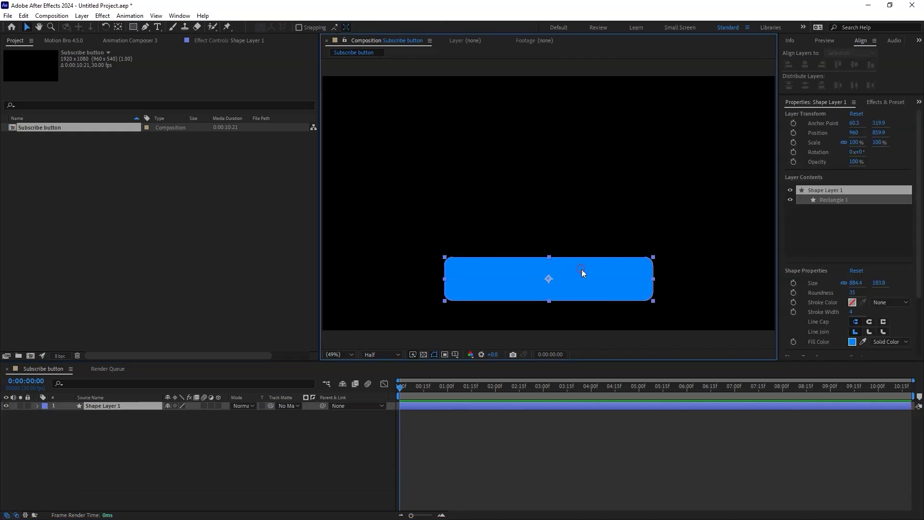
Change the rounded rectangle's fill colour to white (FFFFFF) and deselect it
left_click(378, 27)
left_click_drag(374, 220, 330, 192)
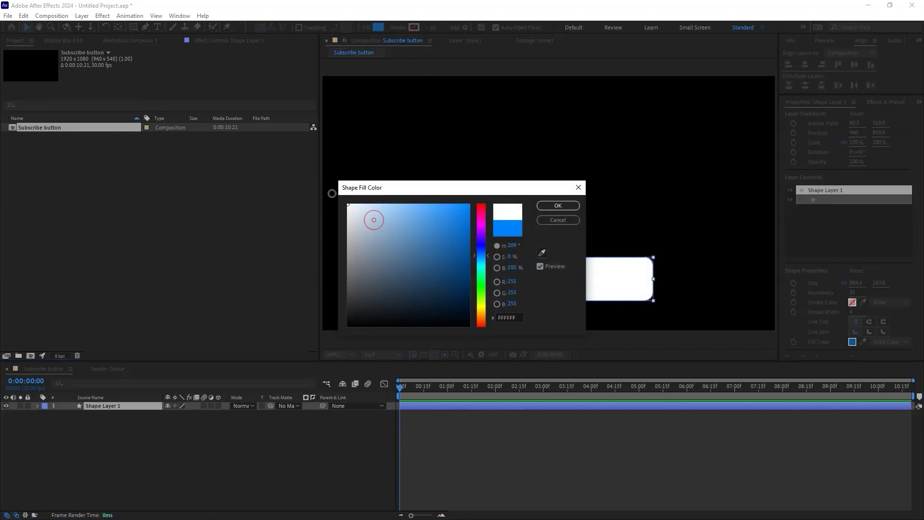
left_click(557, 206)
left_click(171, 213)
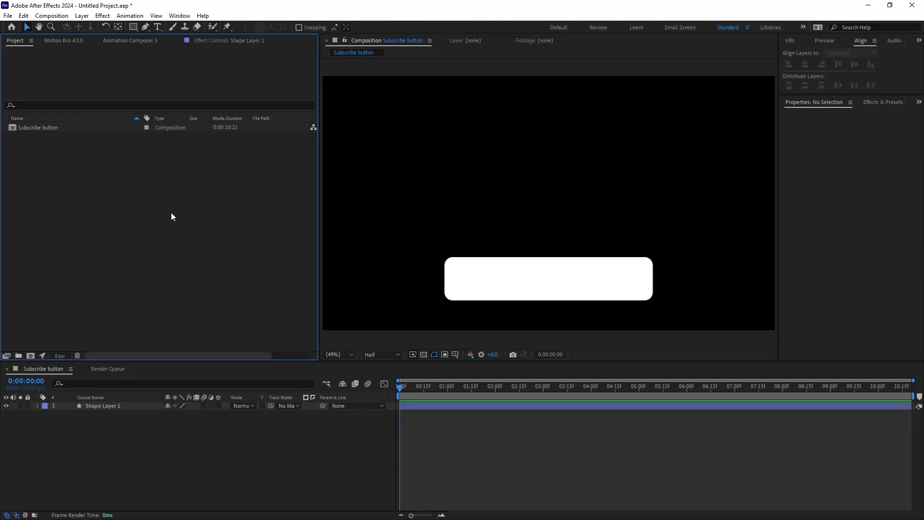
Import Blue+Like+Button, cursor and icon logo 1 from the Subscribe Button folder on the desktop as footage
right_click(118, 192)
mouse_move(144, 240)
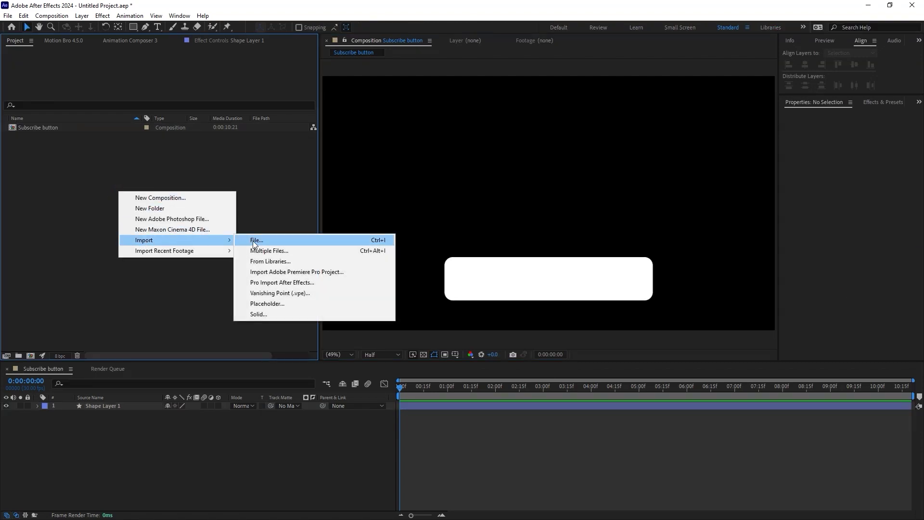
left_click(254, 241)
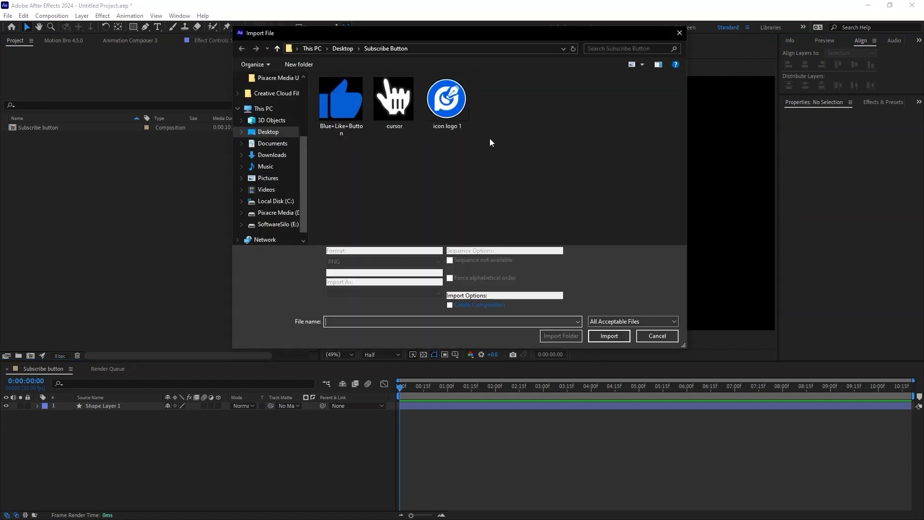
left_click_drag(490, 143, 335, 104)
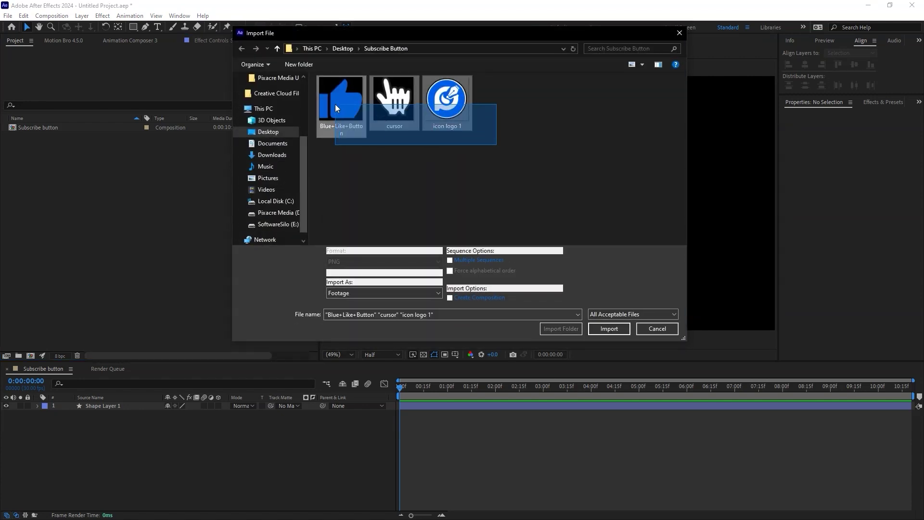
left_click(609, 329)
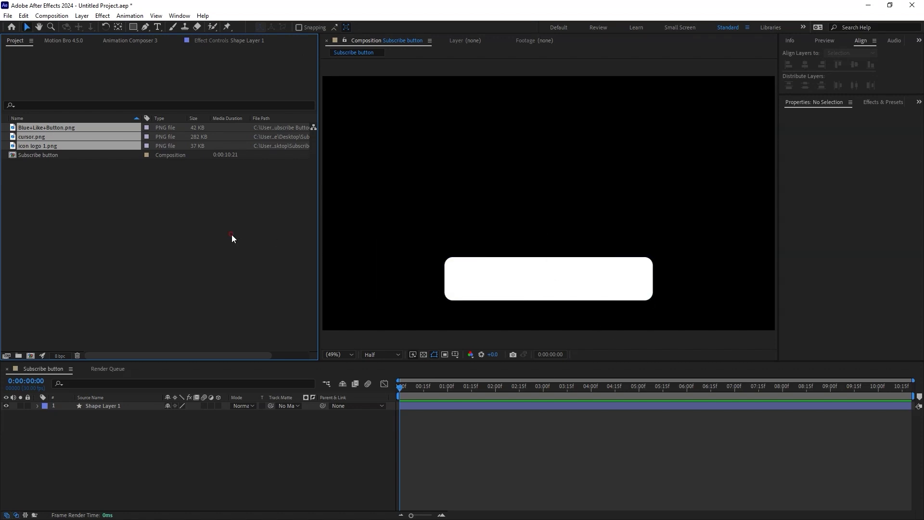
left_click(232, 236)
Draw a smaller rounded rectangle about 386 by 98 px on the right half of the white bar and fill it with red F50000
left_click_drag(133, 27, 159, 37)
left_click_drag(540, 273, 631, 295)
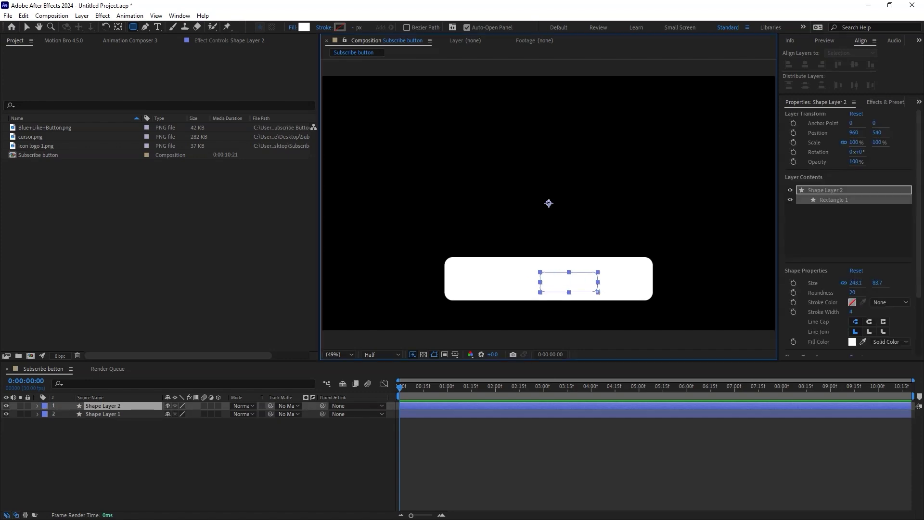
left_click(304, 27)
left_click(446, 211)
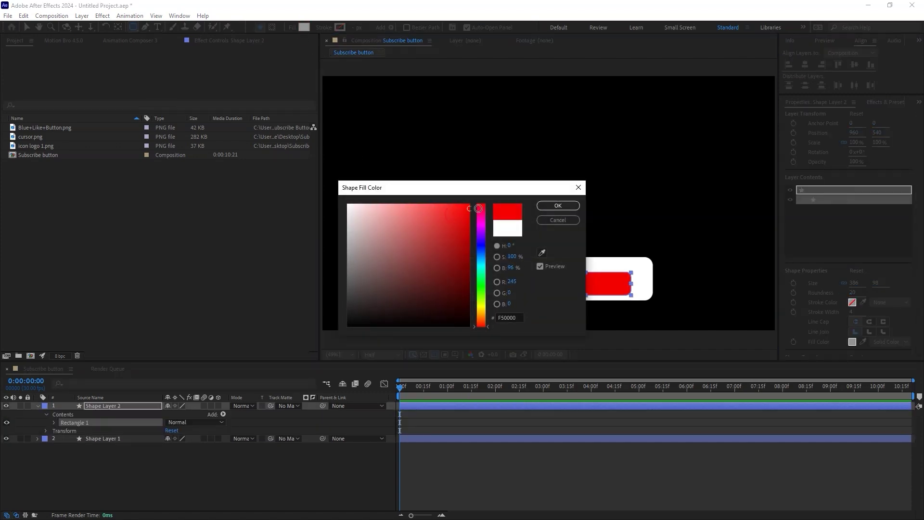
left_click(558, 205)
left_click(548, 463)
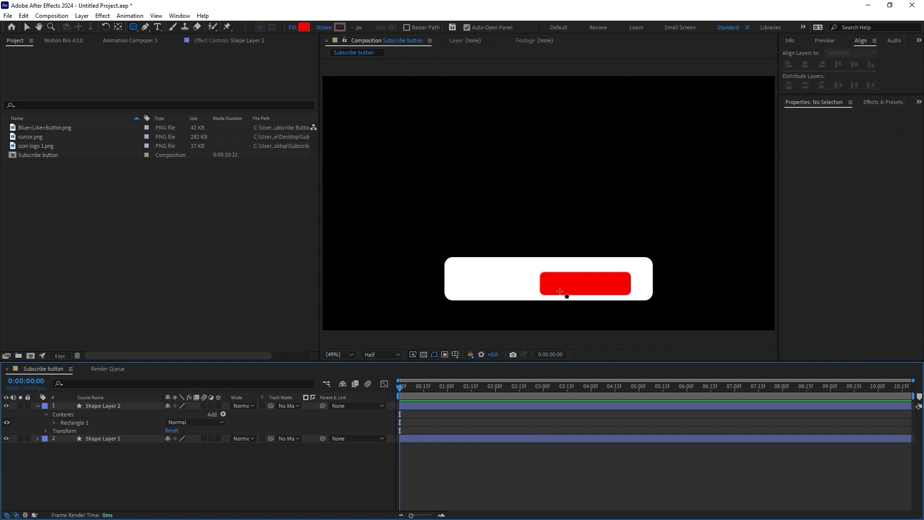
Align the red rectangle and the white bar to each other by their vertical centres
left_click(31, 24)
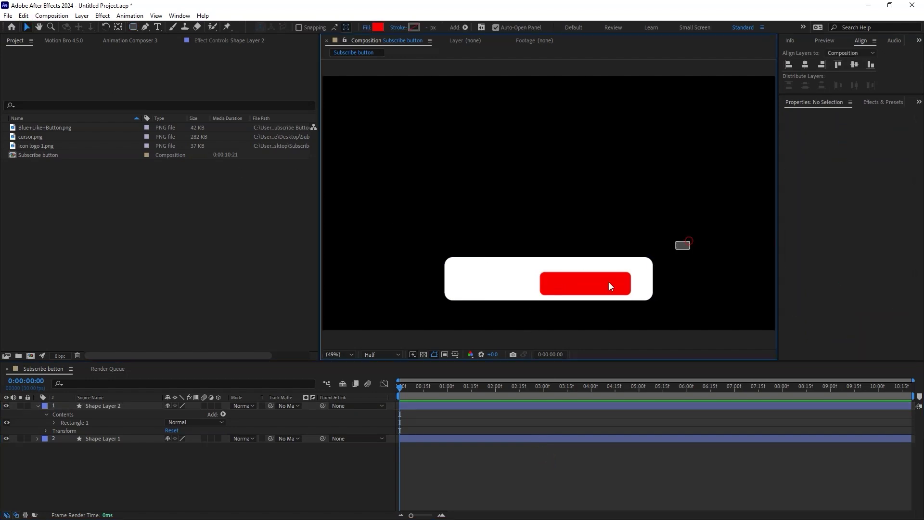
left_click_drag(689, 240, 443, 313)
left_click(854, 65)
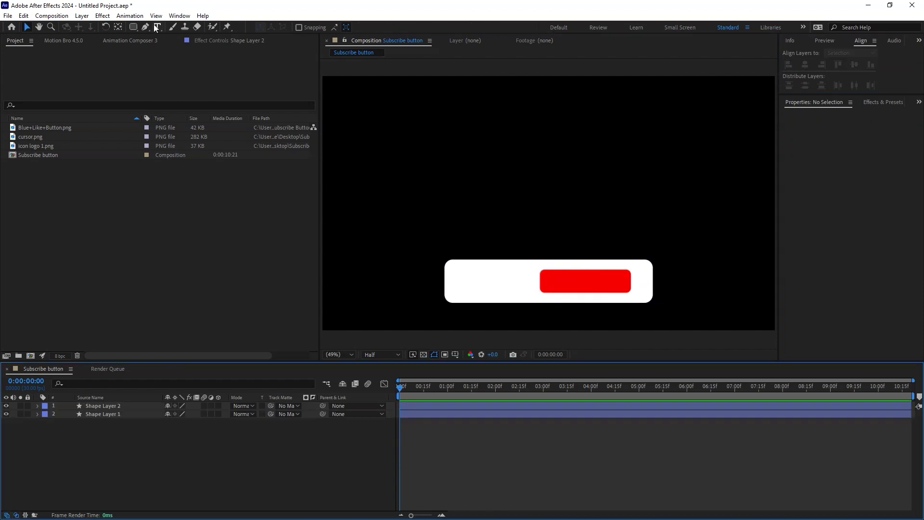
Add a "SUBSCRIBE" text layer and position it over the red rectangle
left_click(156, 27)
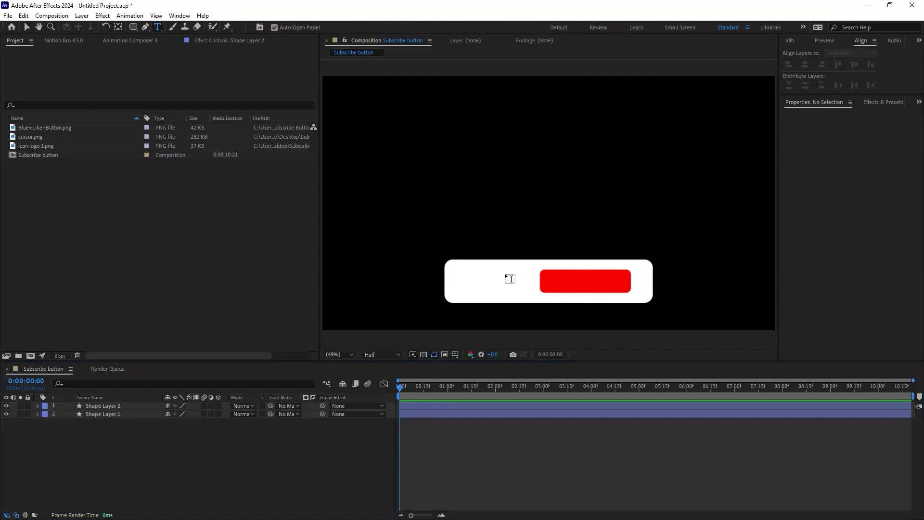
left_click(554, 278)
type("SUBSCRIBE")
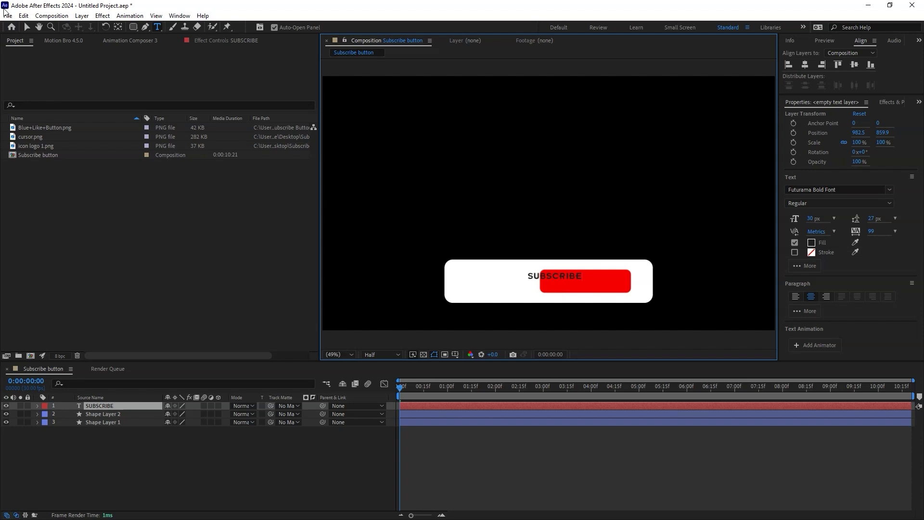
left_click(26, 27)
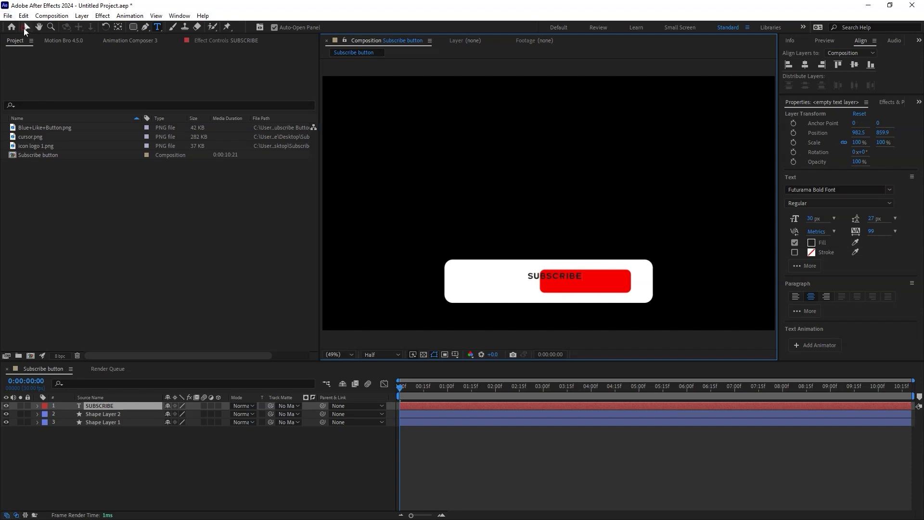
left_click_drag(563, 279, 583, 279)
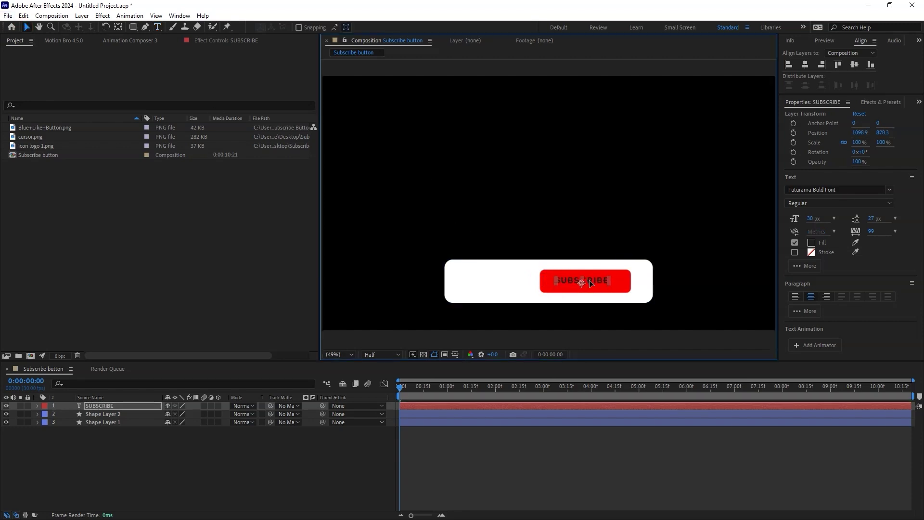
Change the SUBSCRIBE text's fill colour to white (FFFFFF)
left_click(812, 242)
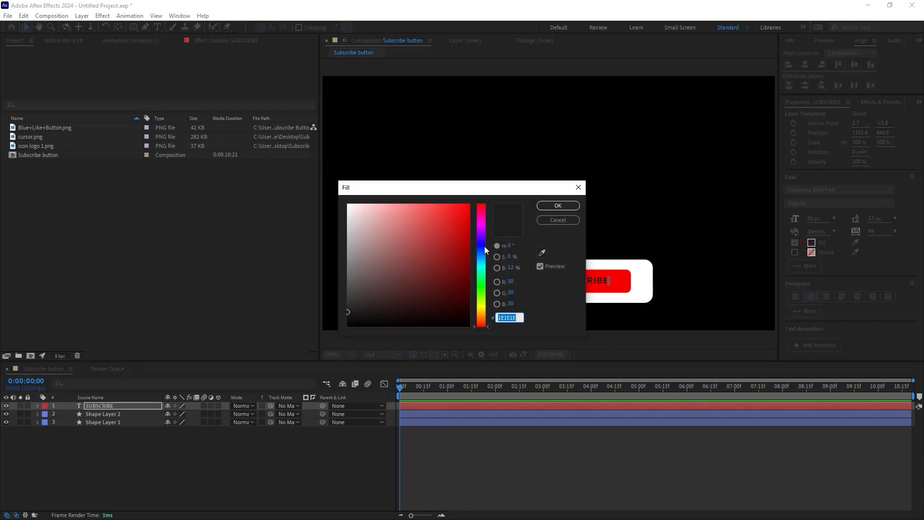
left_click_drag(483, 244, 335, 197)
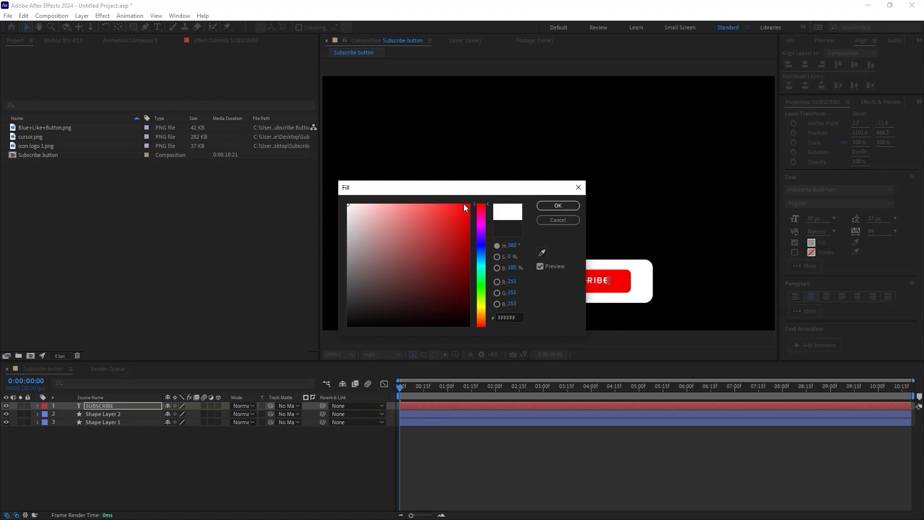
left_click(556, 206)
left_click(553, 442)
Set the SUBSCRIBE text's font to Montserrat SemiBold
left_click(582, 284)
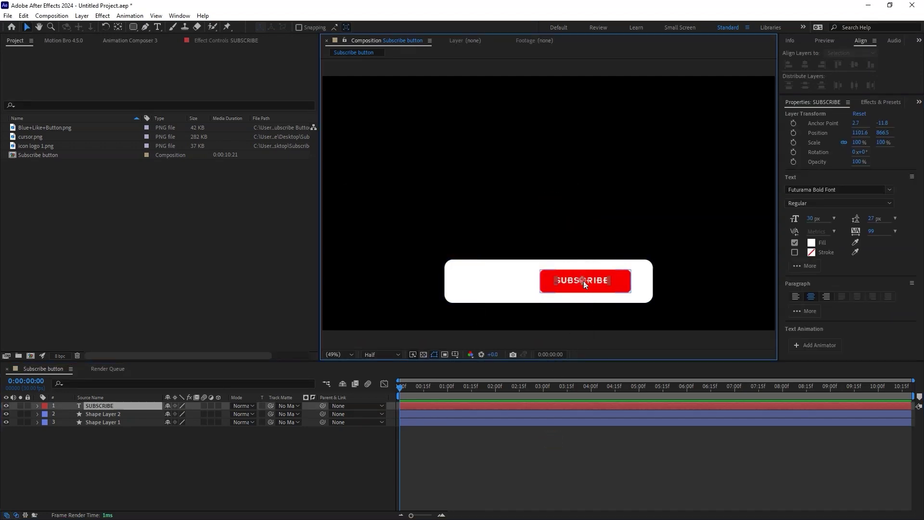
left_click(842, 189)
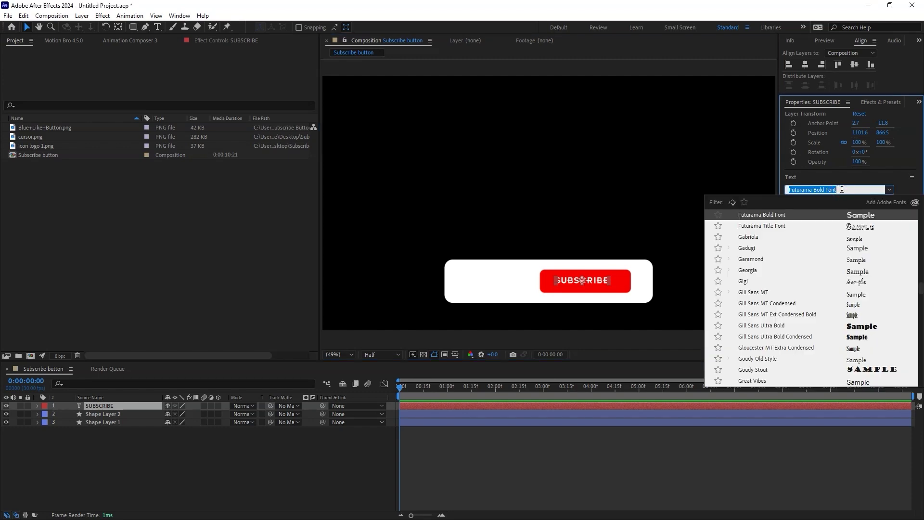
type("mont")
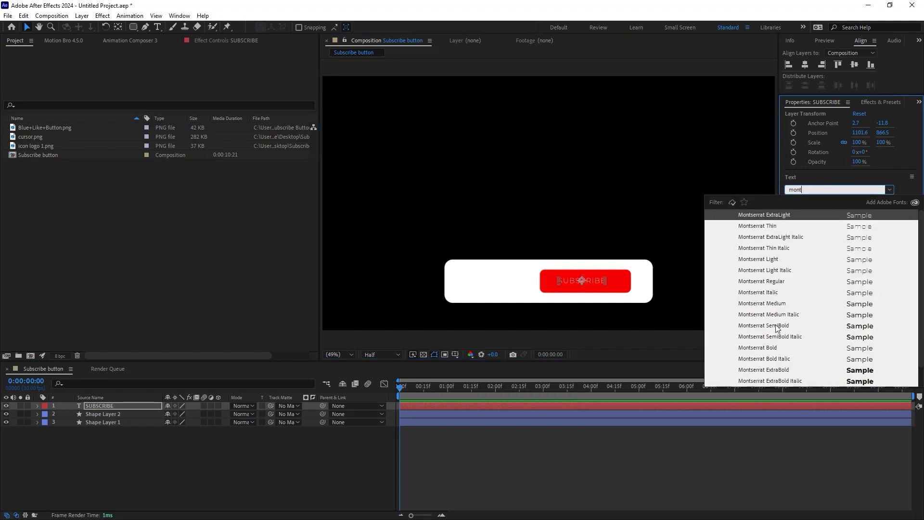
left_click(776, 326)
left_click(692, 450)
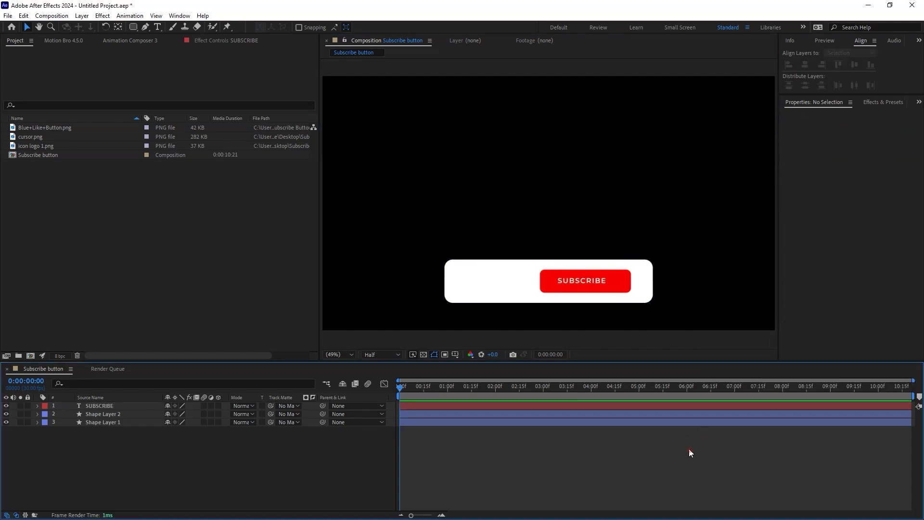
Increase the SUBSCRIBE text size to 38 px and centre the text on the red rectangle
left_click(597, 284)
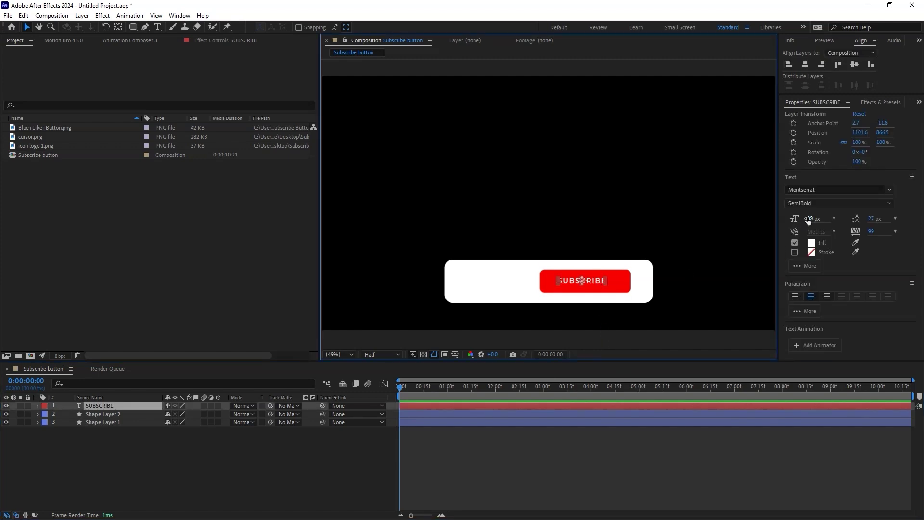
left_click_drag(813, 220, 817, 220)
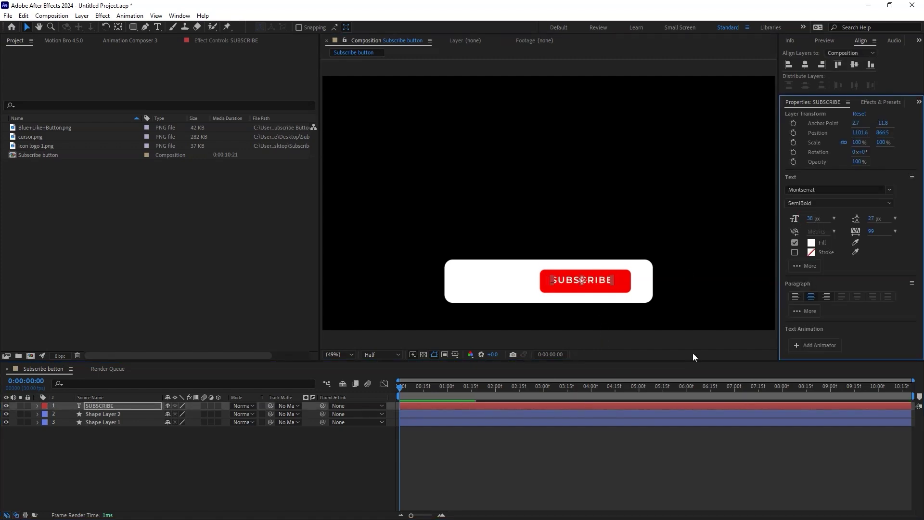
left_click(593, 448)
left_click_drag(674, 256, 544, 306)
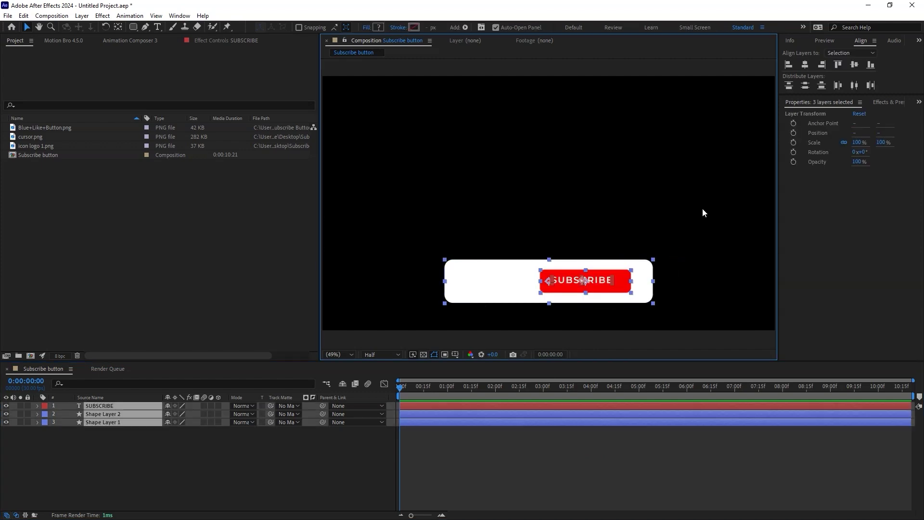
left_click(805, 64)
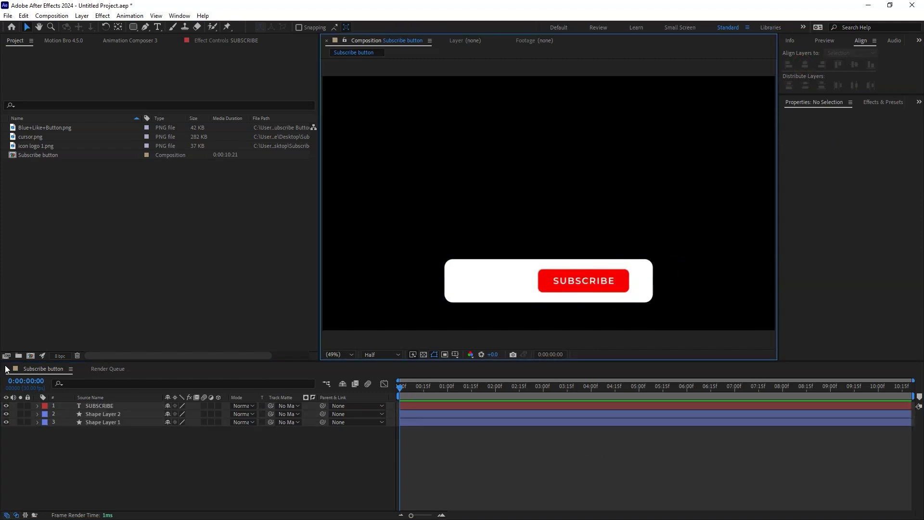
Create a new composition named Logo with a width and height of 400 px
left_click(30, 355)
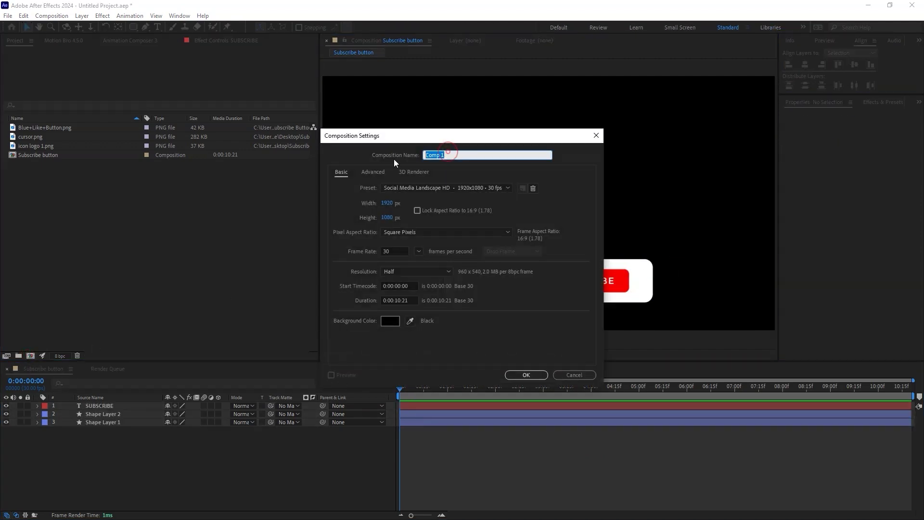
type("Logo")
left_click(388, 203)
type("400")
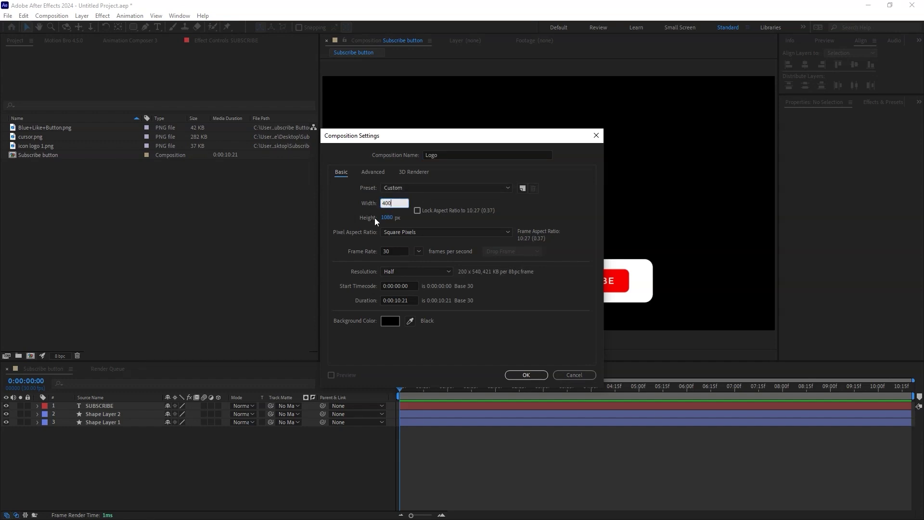
left_click(388, 218)
type("400")
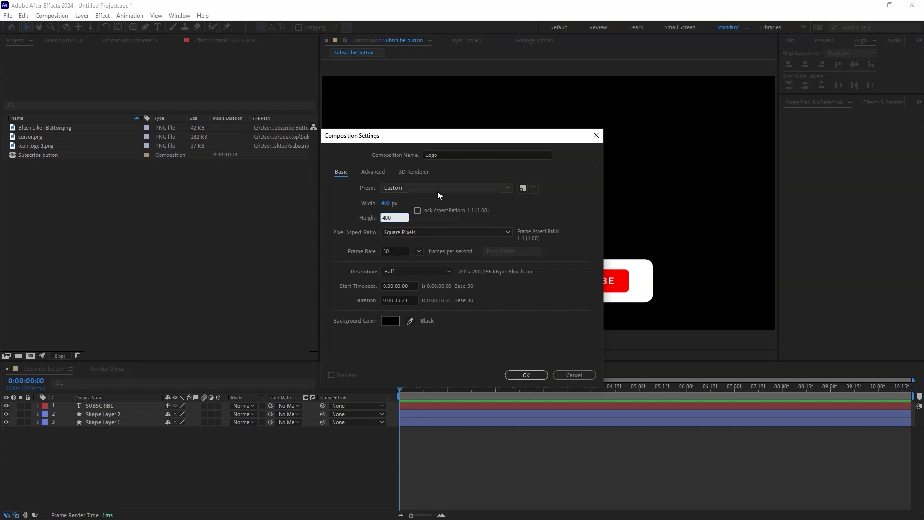
left_click(435, 197)
left_click(522, 375)
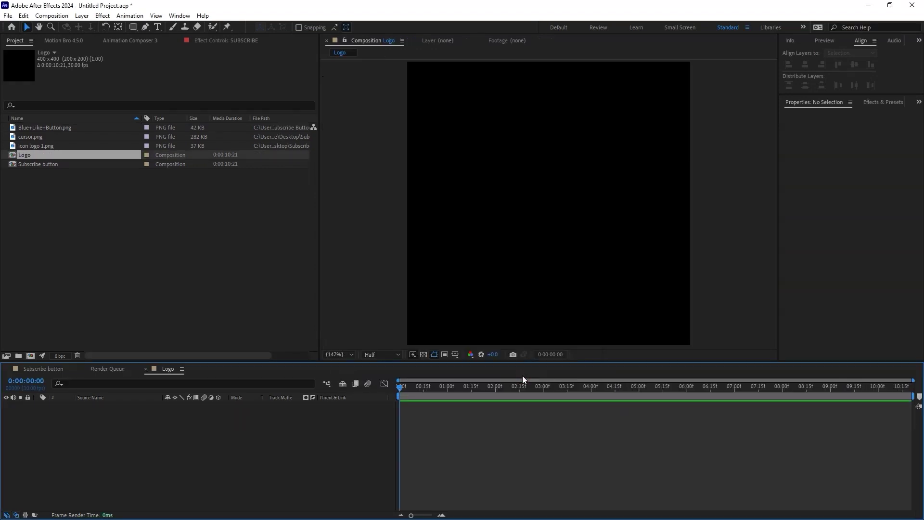
Add icon logo 1.png to the Logo composition, scale it to 61% and centre it horizontally and vertically
left_click(32, 146)
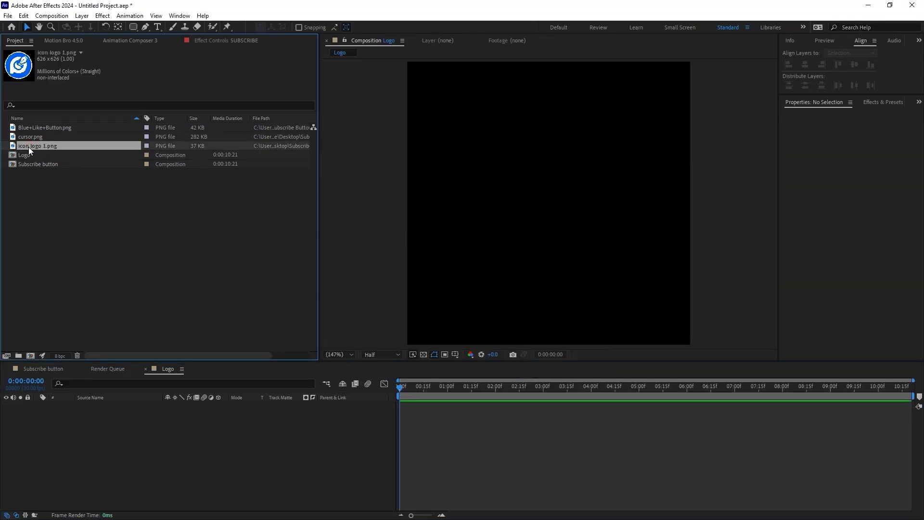
left_click_drag(27, 146, 527, 207)
key("s")
mouse_move(179, 415)
left_mouse_down()
mouse_move(151, 414)
mouse_move(192, 421)
left_mouse_up()
left_click(805, 64)
left_click(855, 65)
left_click(460, 441)
left_click(437, 405)
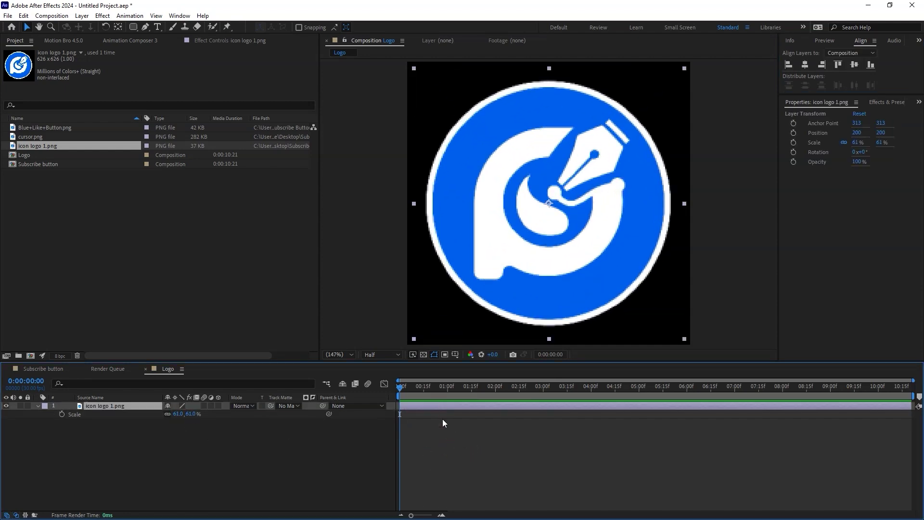
Draw a circle about 345 px across with the Ellipse tool as a new shape layer and move it over the logo
left_click(131, 27)
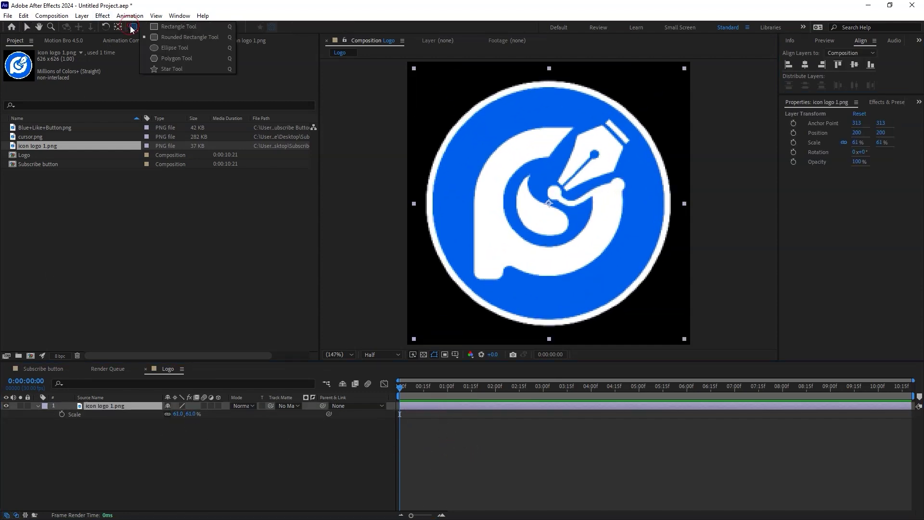
left_click(163, 48)
key("F2")
left_click_drag(443, 95, 691, 344)
left_click(26, 26)
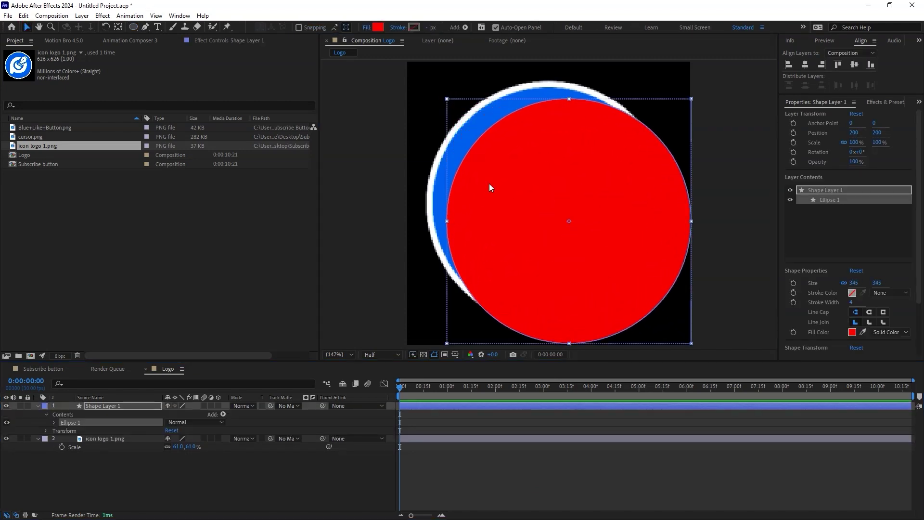
left_click_drag(498, 134, 478, 120)
Scale the circle to 110% and centre it horizontally and vertically in the composition
key("s")
left_click_drag(176, 413, 182, 414)
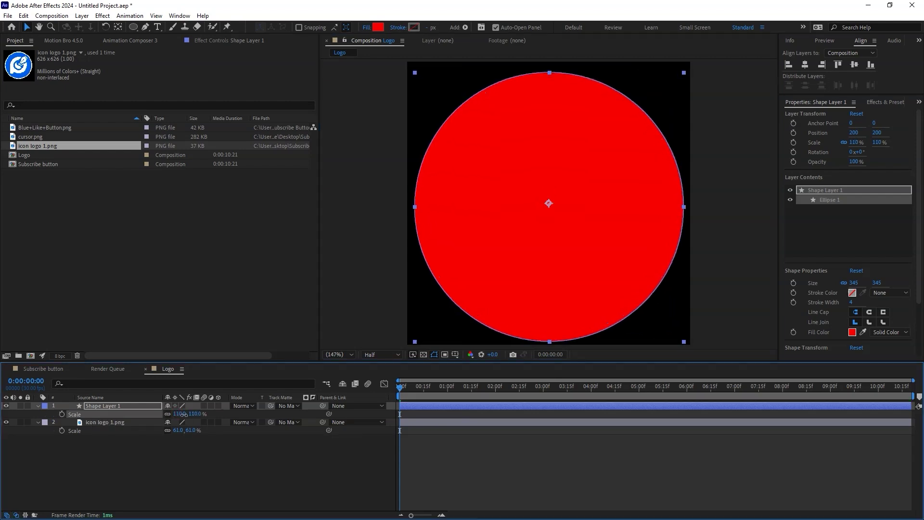
left_click(127, 406)
left_click(805, 65)
left_click(855, 65)
left_click(471, 448)
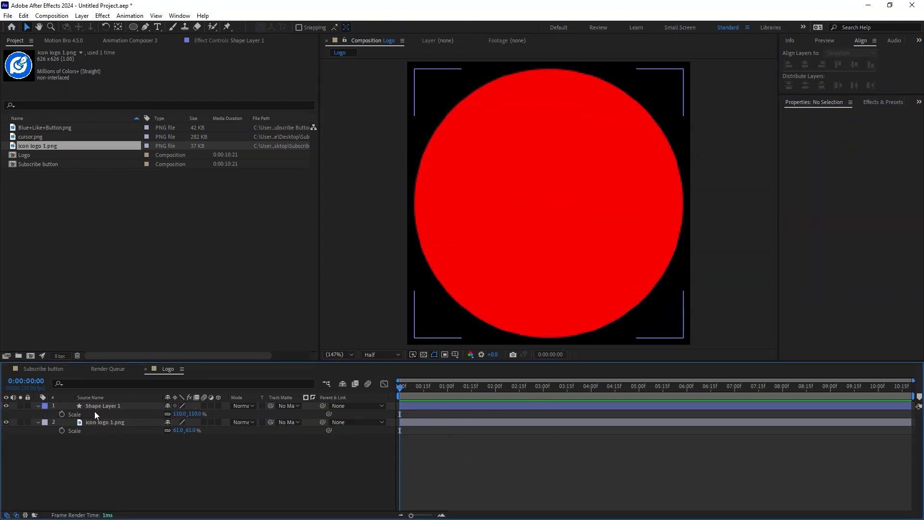
Move the circle's layer beneath the logo image layer and reduce its scale to 99%
left_click_drag(95, 407, 95, 449)
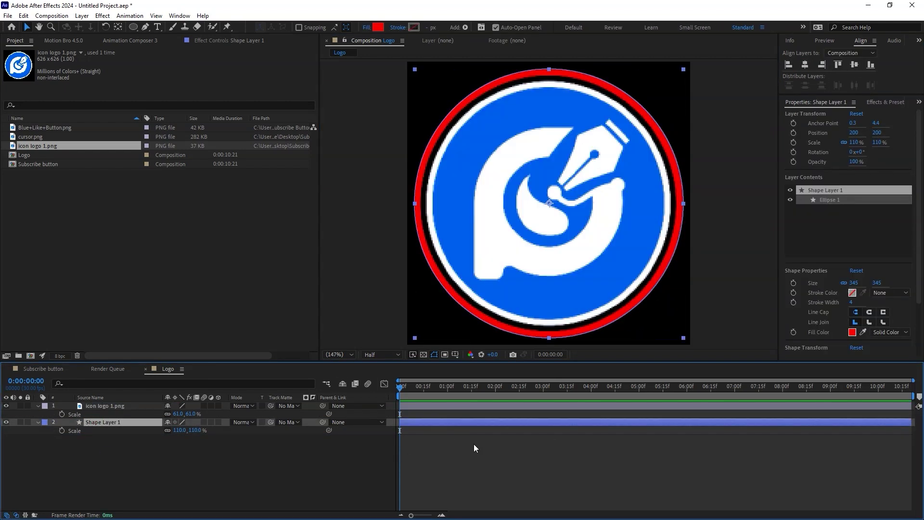
left_click_drag(179, 430, 174, 430)
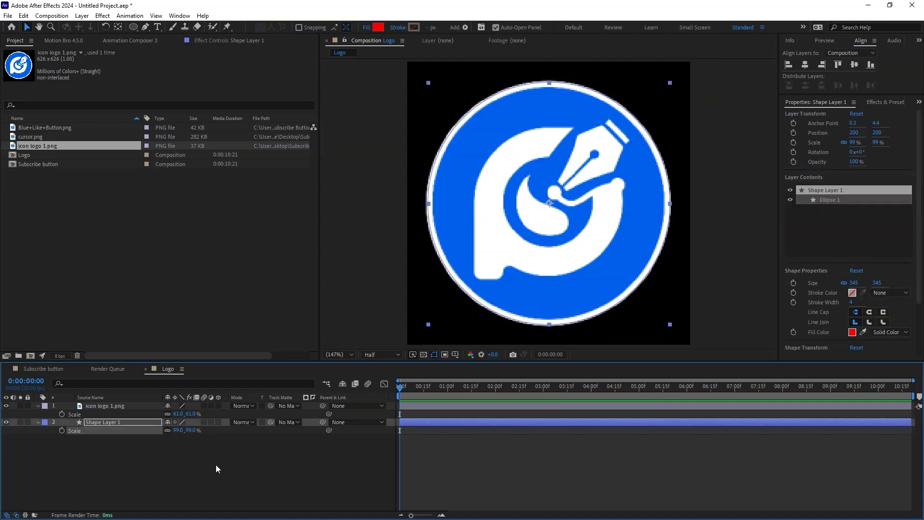
left_click(217, 464)
left_click(103, 423)
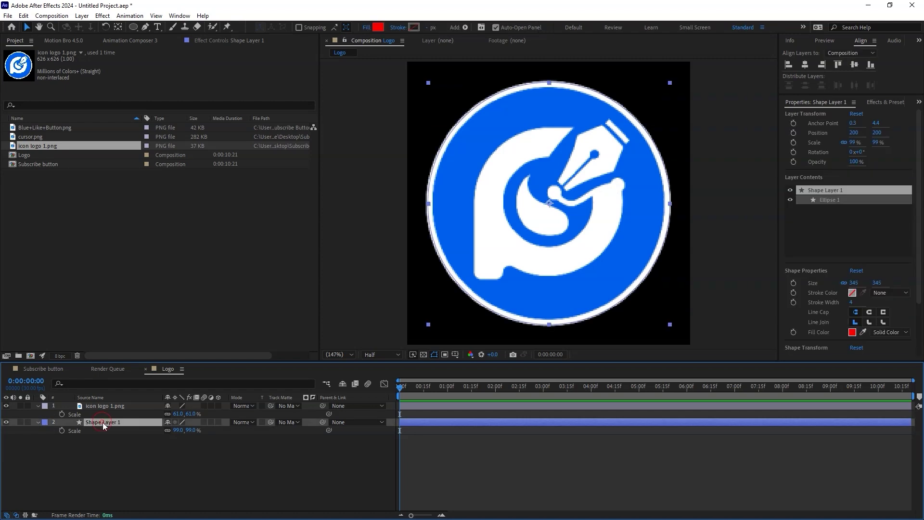
Set the circle's shape layer as the track matte of the icon logo 1.png layer
left_click(291, 405)
left_click(313, 438)
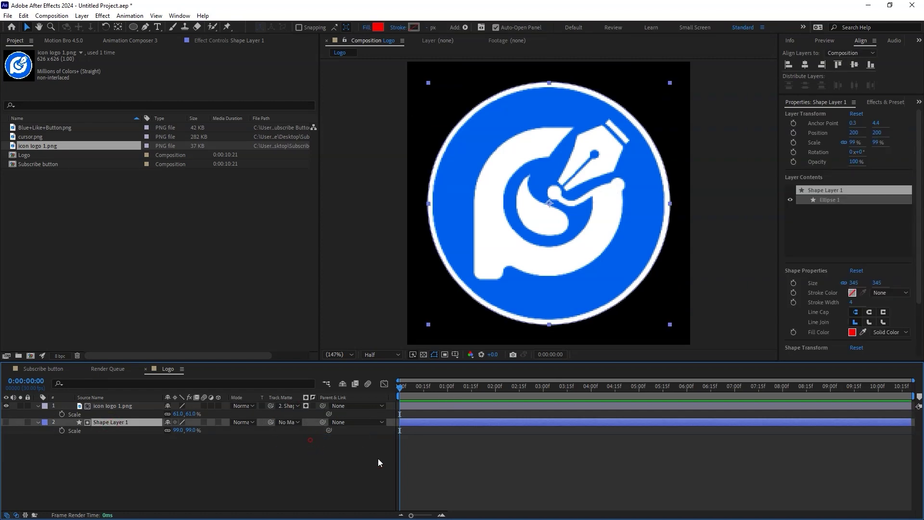
left_click(475, 464)
Add the Logo composition to the Subscribe button composition, scale it to 44% and place it at the white bar's left end
left_click(43, 369)
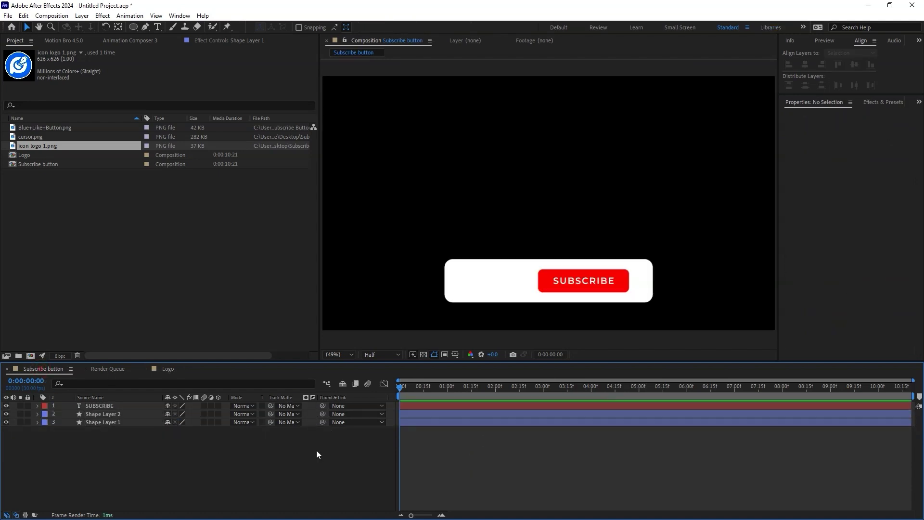
left_click_drag(22, 154, 480, 281)
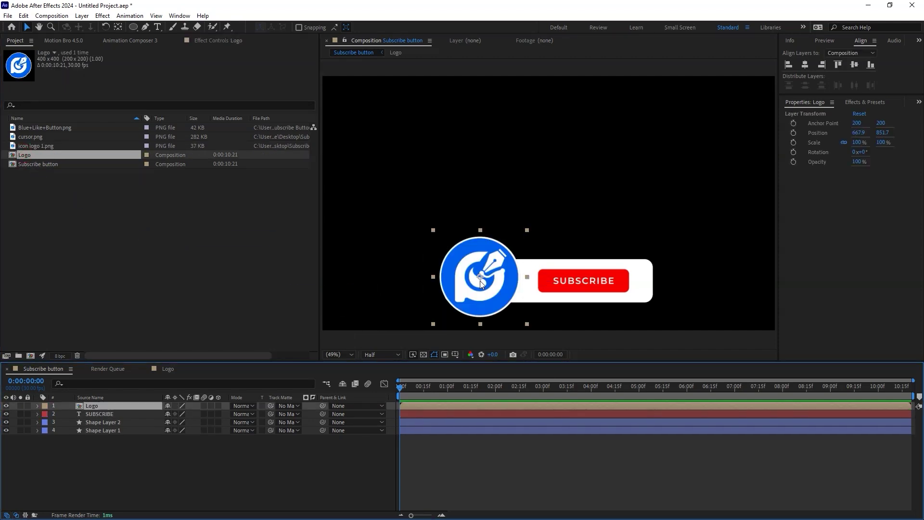
key("s")
left_click_drag(179, 414, 152, 414)
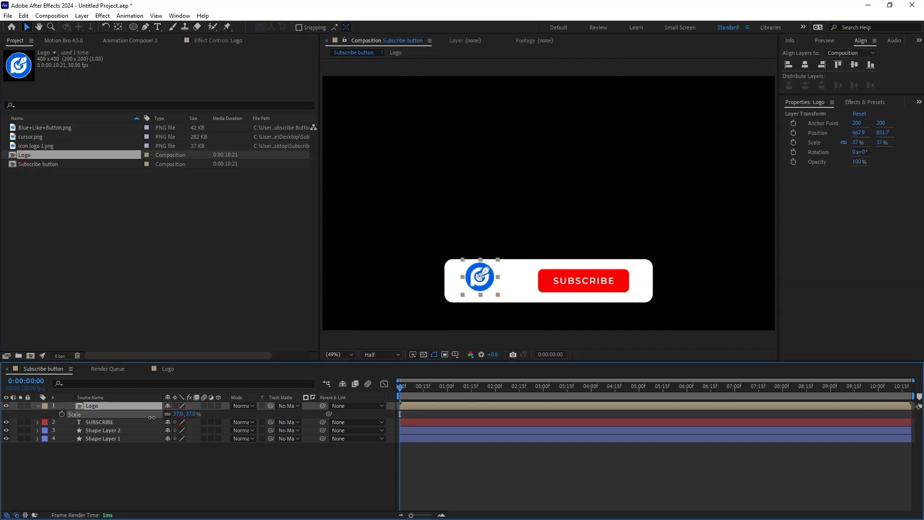
left_click_drag(480, 278, 469, 282)
left_click(441, 415)
Add Blue+Like+Button.png, scale it to 4% and place it between the logo and the red SUBSCRIBE button
left_click(36, 129)
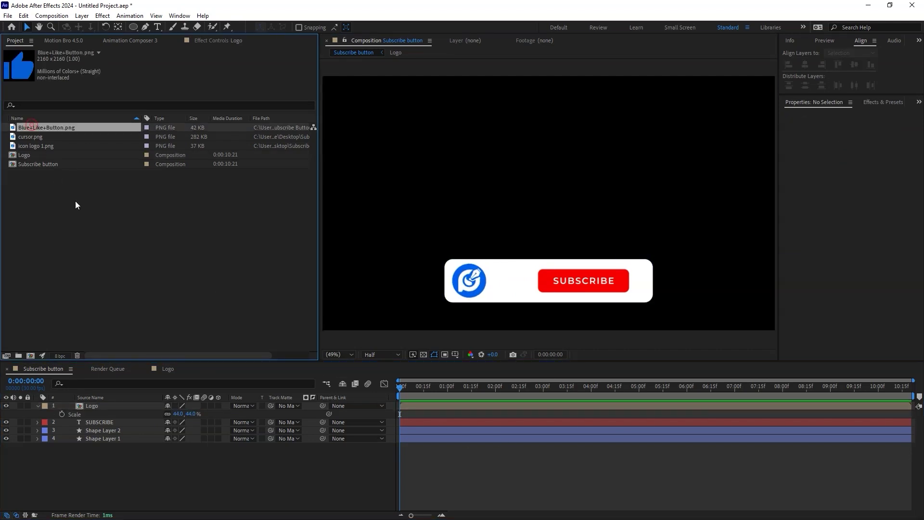
left_click_drag(48, 128, 65, 403)
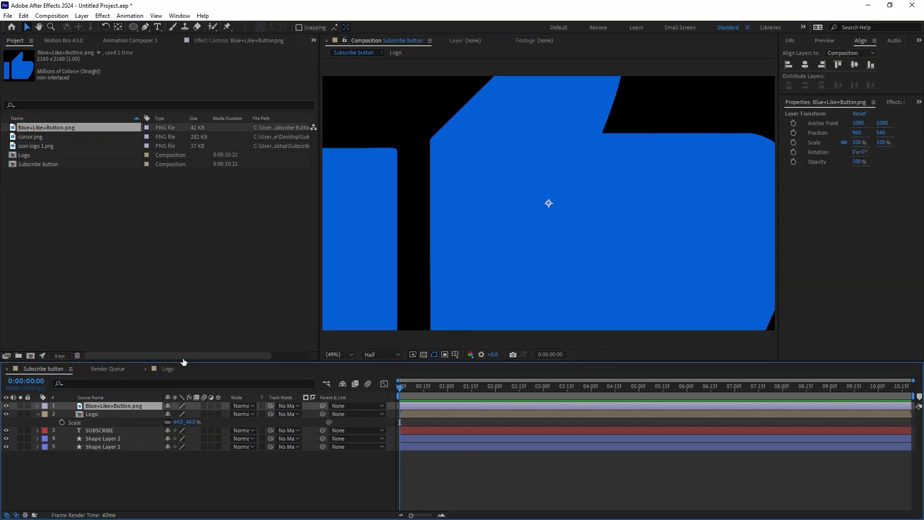
key("s")
left_click_drag(179, 414, 140, 422)
left_click_drag(549, 205, 518, 281)
left_click(176, 414)
type("4")
key("Return")
left_click(573, 225)
left_click(392, 487)
key("u")
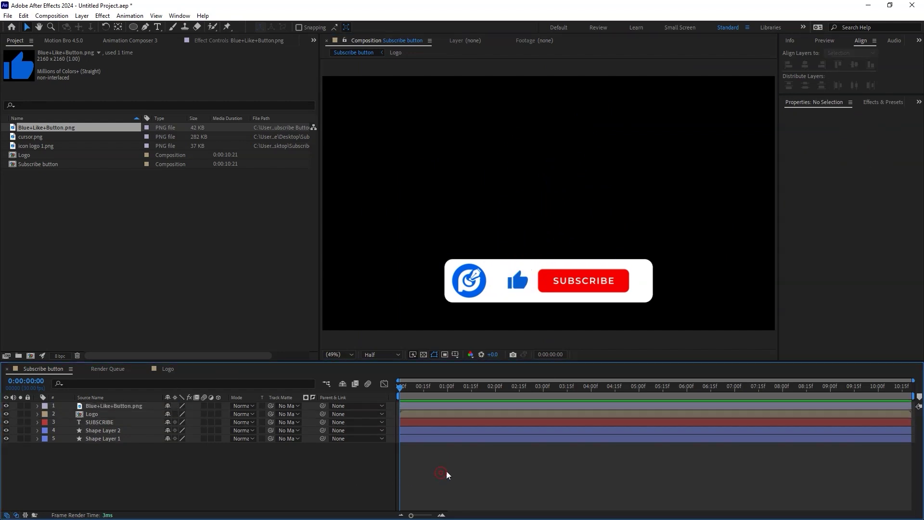
Nudge the like icon, SUBSCRIBE text and red rectangle together to the left, closer to the logo
left_click(101, 430)
left_click(100, 423, "ctrl")
left_click(101, 412, "ctrl")
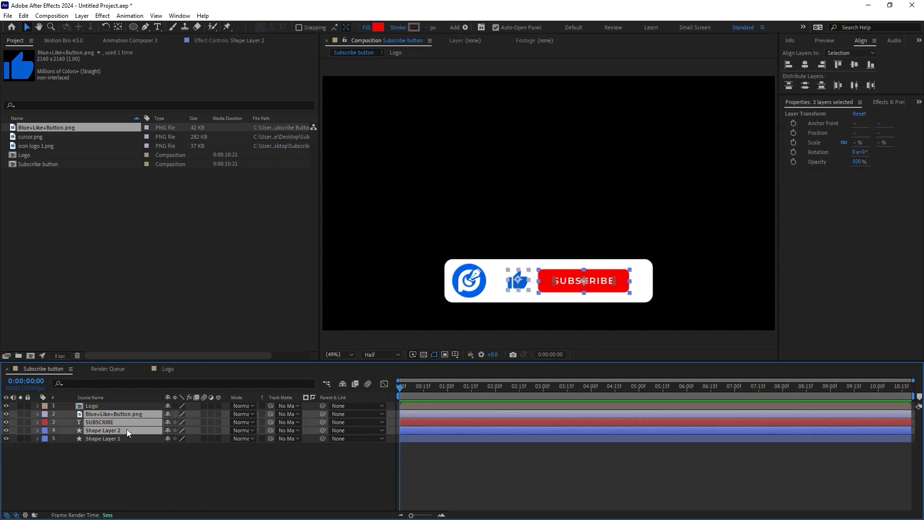
key("Left")
key("Left")
key("Left")
key("Left")
key("Left")
key("Left")
key("Left")
key("Left")
key("Left")
key("Left")
key("Left")
key("Left")
key("Left")
key("Left")
key("Left")
key("Left")
key("Left")
key("Left")
key("Left")
key("Left")
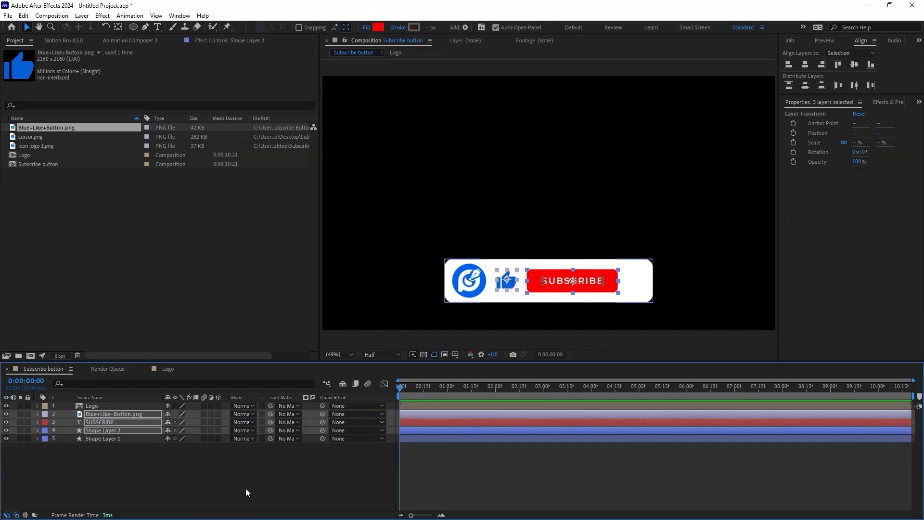
left_click(245, 488)
Import the Bell notification on and Bell notification images from the Subscribe Button folder
right_click(115, 219)
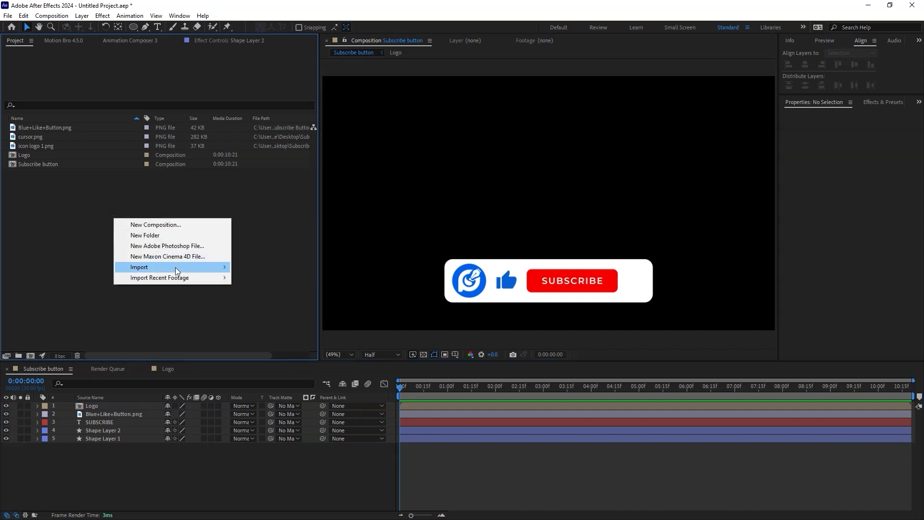
mouse_move(175, 267)
left_click(276, 277)
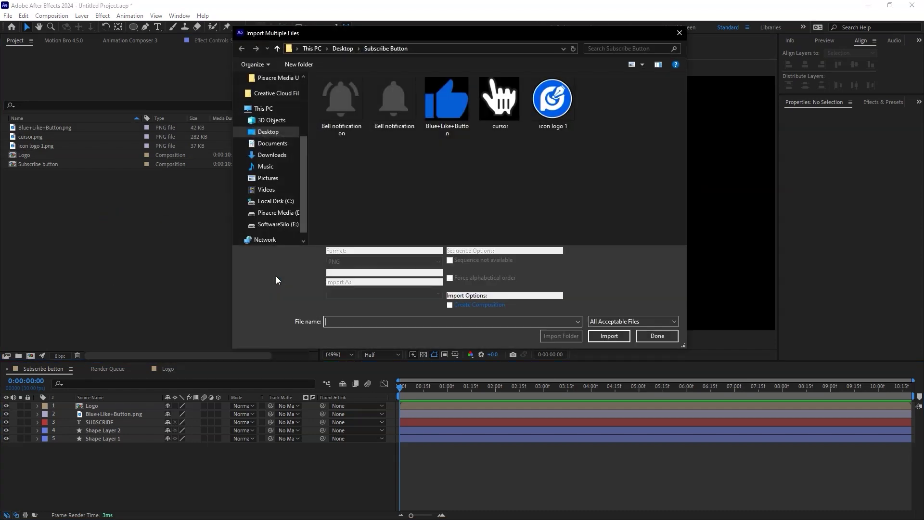
left_click_drag(387, 145, 333, 106)
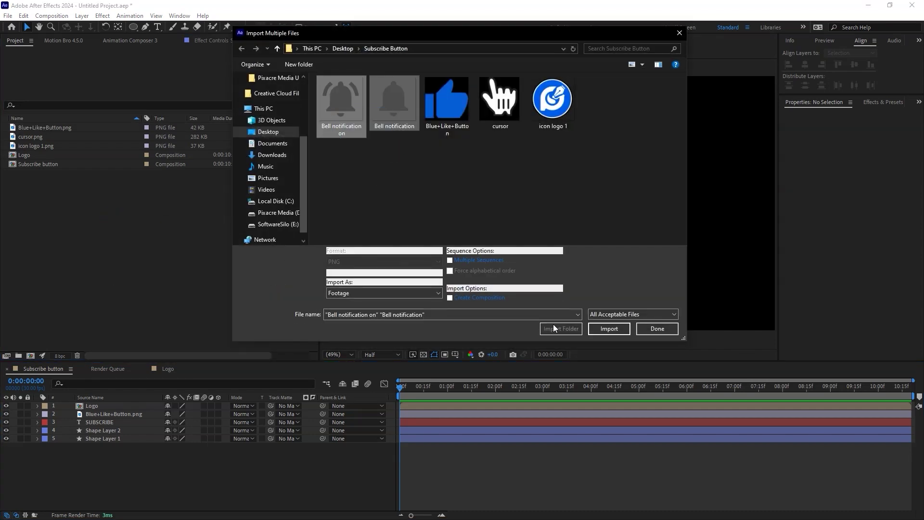
left_click(608, 329)
Add both bell images to the Subscribe button composition, scale them to 8% and place them right of the SUBSCRIBE button
left_click_drag(45, 134, 151, 405)
key("s")
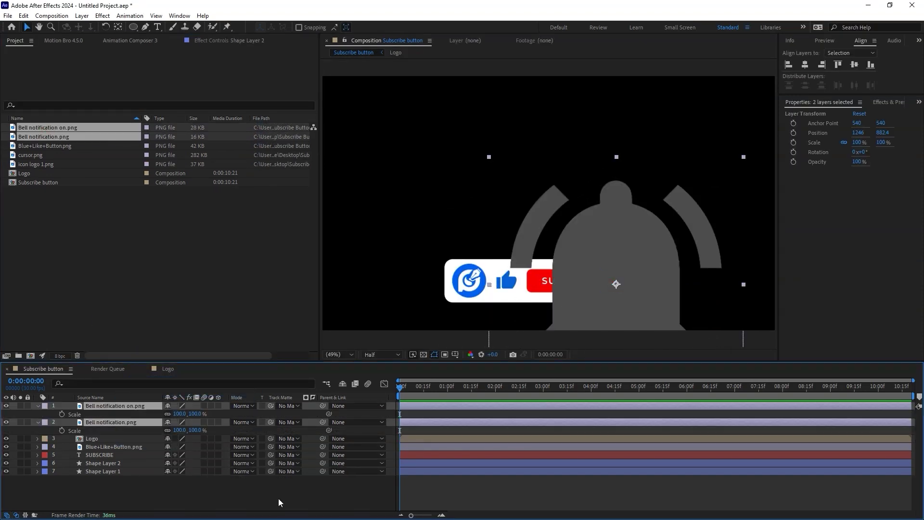
left_click(178, 414)
type("40")
key("Return")
left_click(179, 414)
type("8")
key("Return")
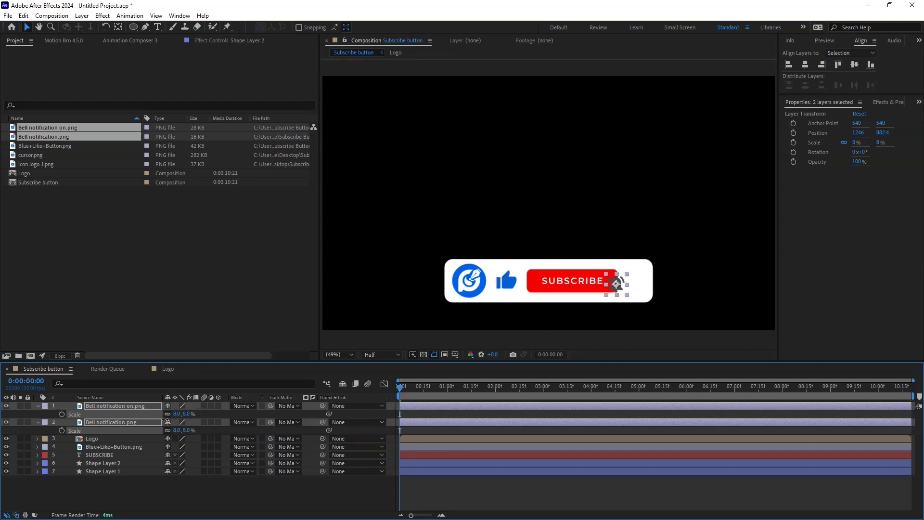
left_click_drag(615, 285, 630, 284)
Pre-compose all seven layers into a new composition named Main, moving all attributes into it
left_click_drag(106, 484, 123, 410)
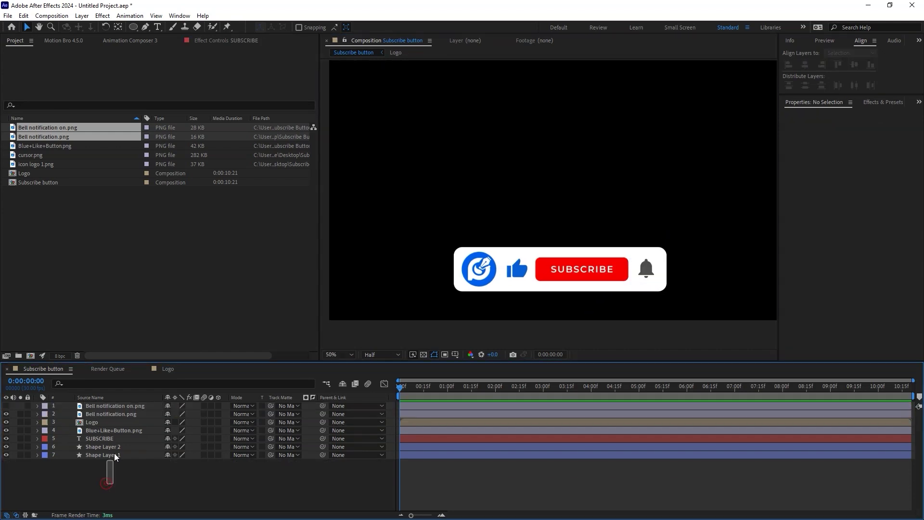
right_click(122, 410)
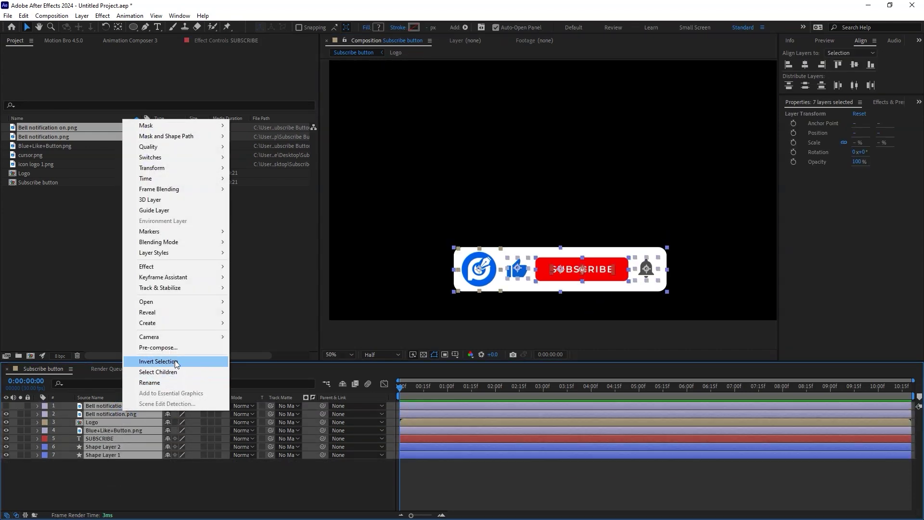
left_click(169, 348)
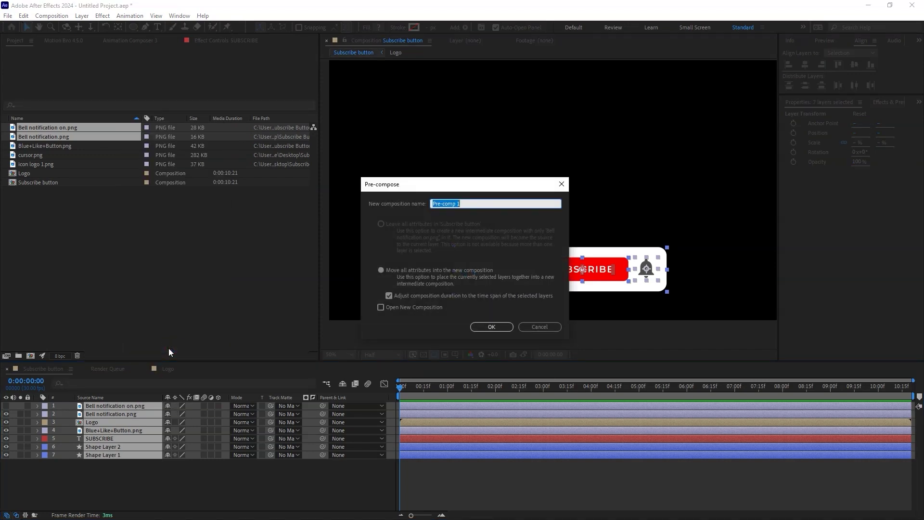
type("Main")
left_click(493, 328)
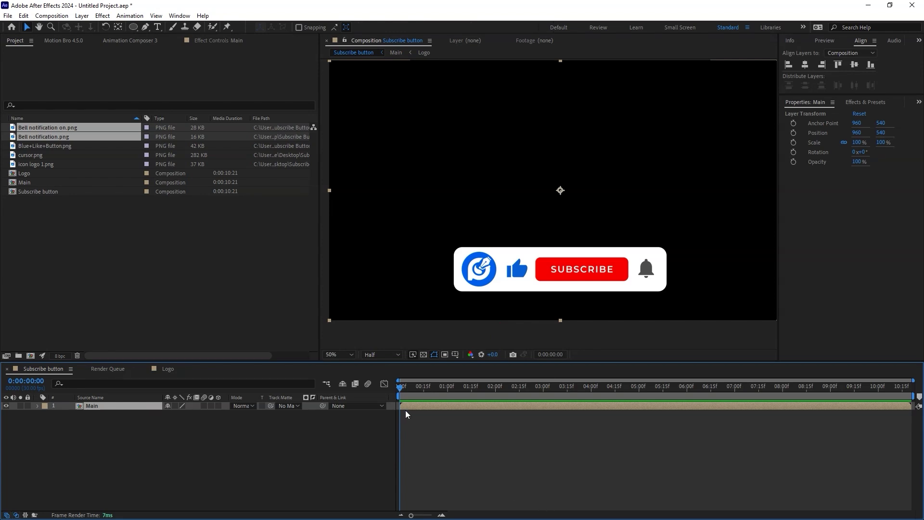
Keyframe the Main layer's position to slide up from 960, 956 at 0:00 to 960, 540 at 1:15
left_click_drag(390, 424, 472, 428)
key("p")
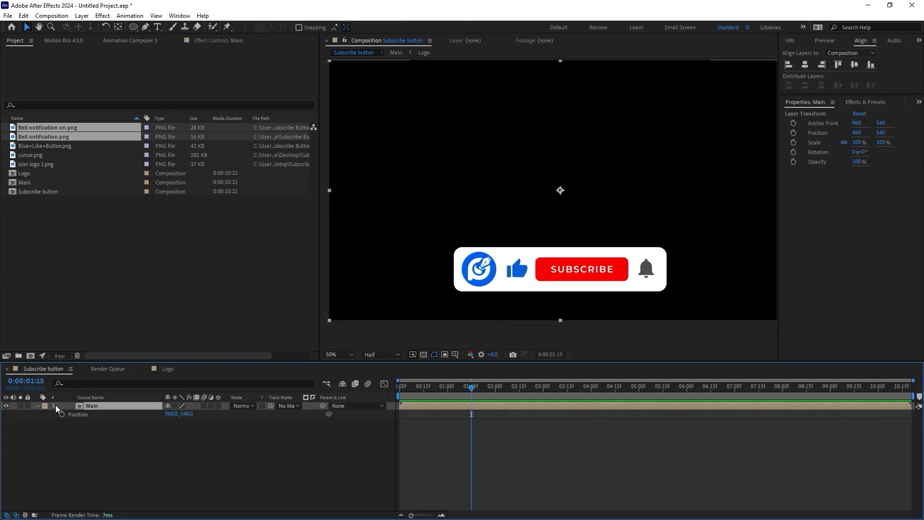
left_click(61, 414)
key("Home")
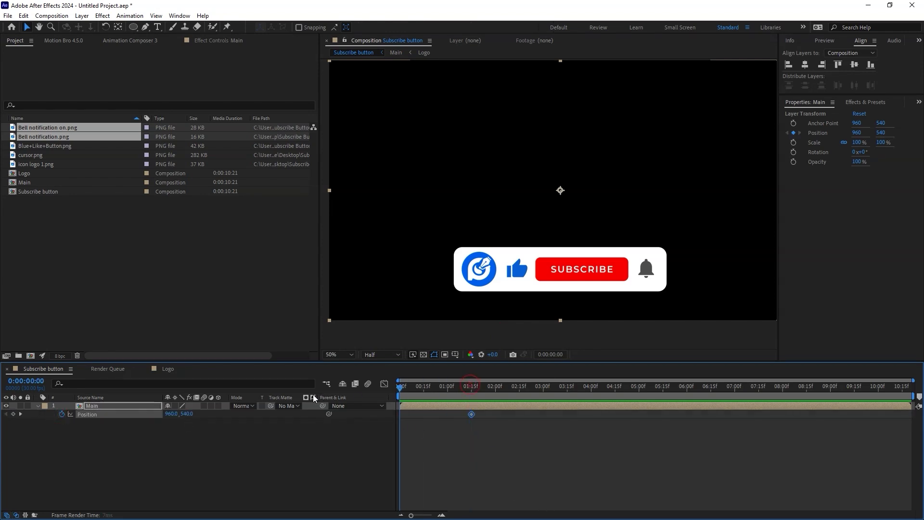
left_click_drag(187, 414, 386, 416)
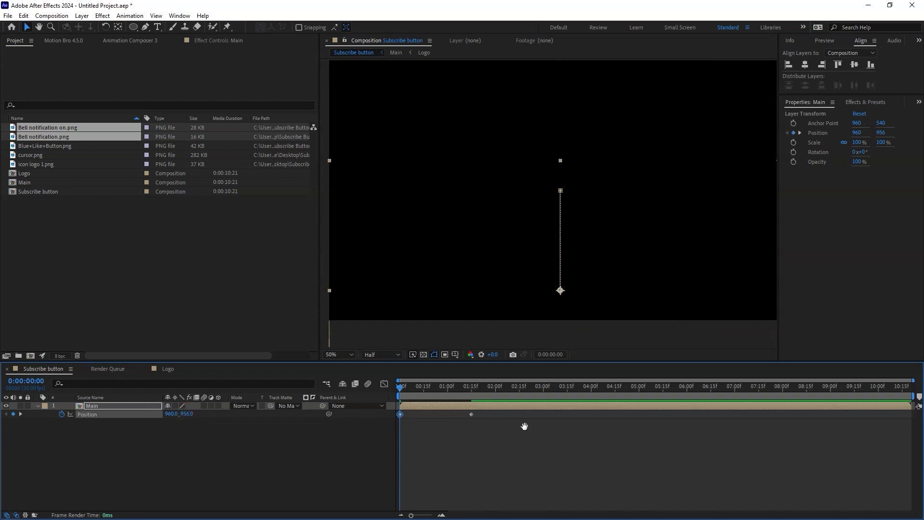
Move the Main layer's second position keyframe to about 1:00 and apply Easy Ease to both position keyframes
key("space")
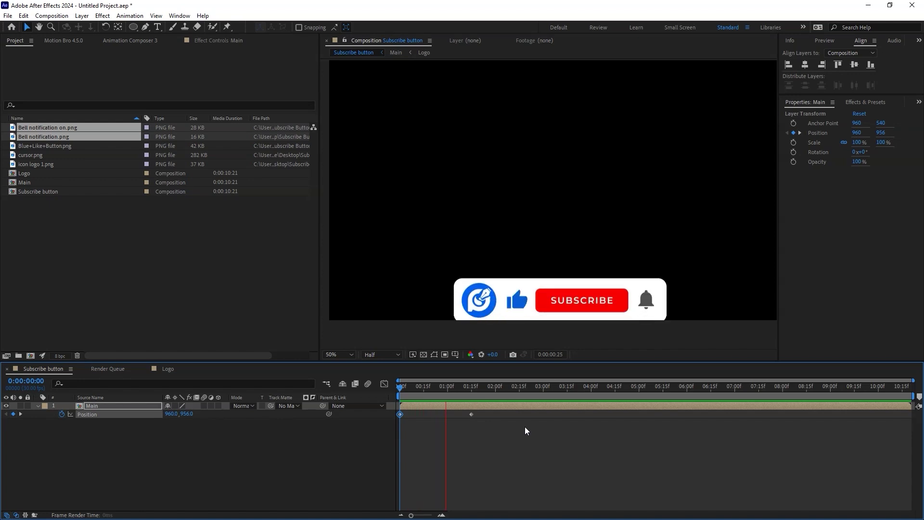
left_click_drag(475, 388, 392, 413)
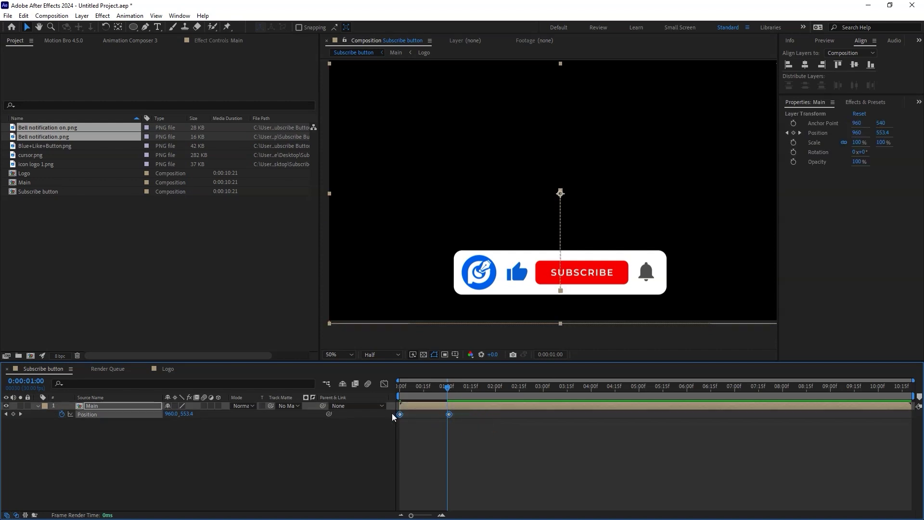
right_click(400, 414)
mouse_move(435, 409)
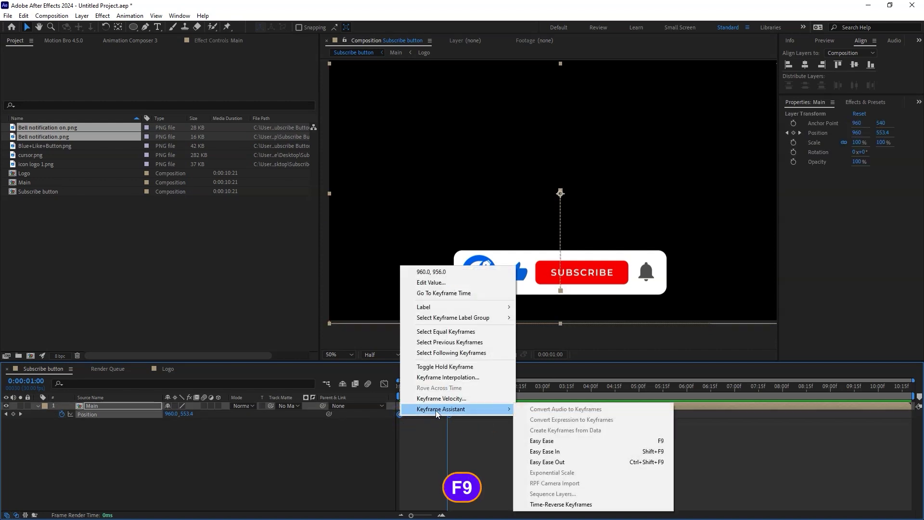
left_click(540, 441)
Reshape the Main layer's position speed curve with a much longer ease into the second keyframe, and preview the slide-up
left_click_drag(492, 446, 384, 411)
left_click(384, 384)
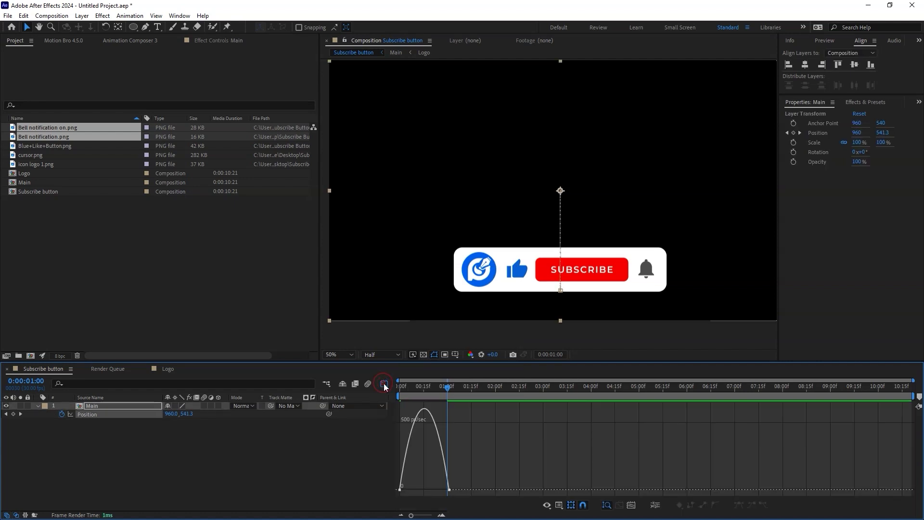
left_click_drag(526, 452, 412, 490)
left_click(384, 384)
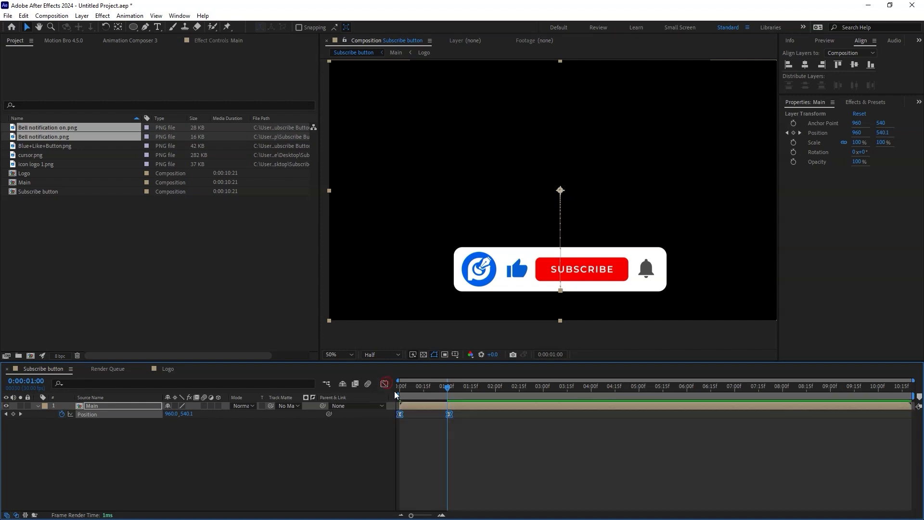
left_click_drag(446, 389, 246, 425)
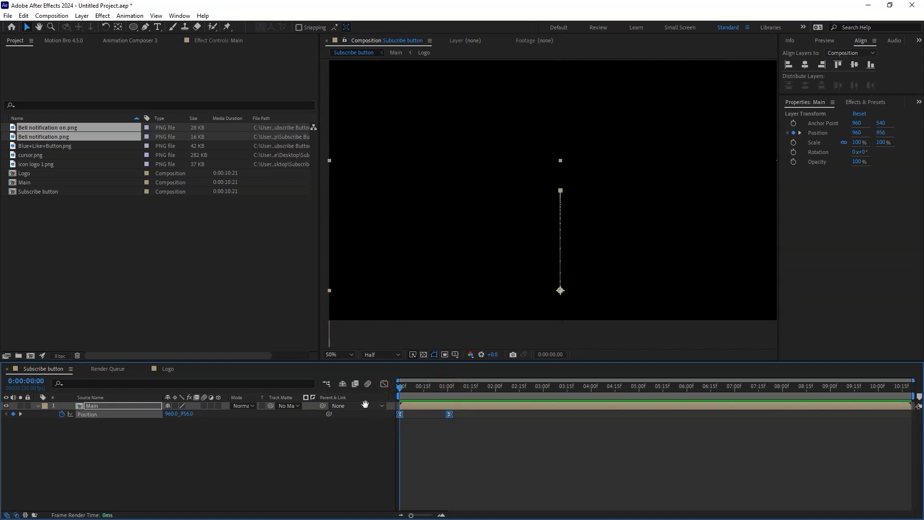
key("space")
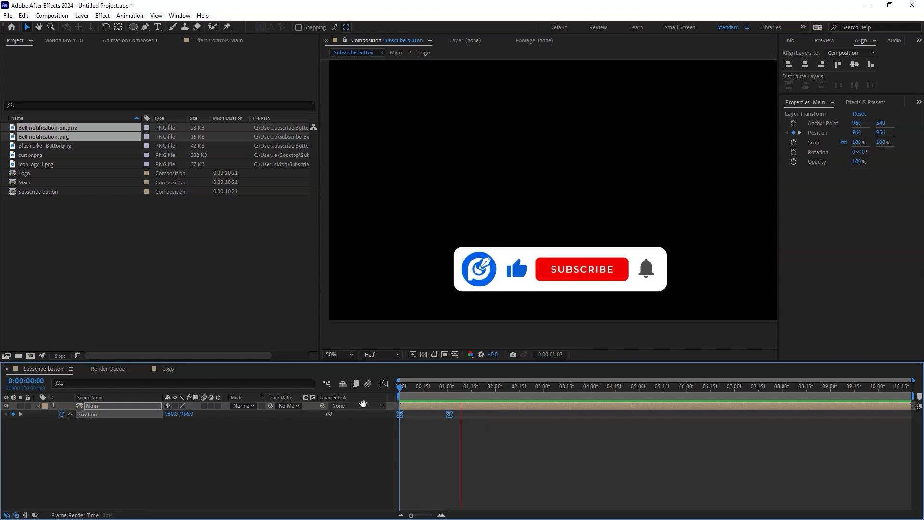
key("space")
Add cursor.png above the Main layer, scale it to 2% and place it just below the bar near the like icon
left_click(73, 280)
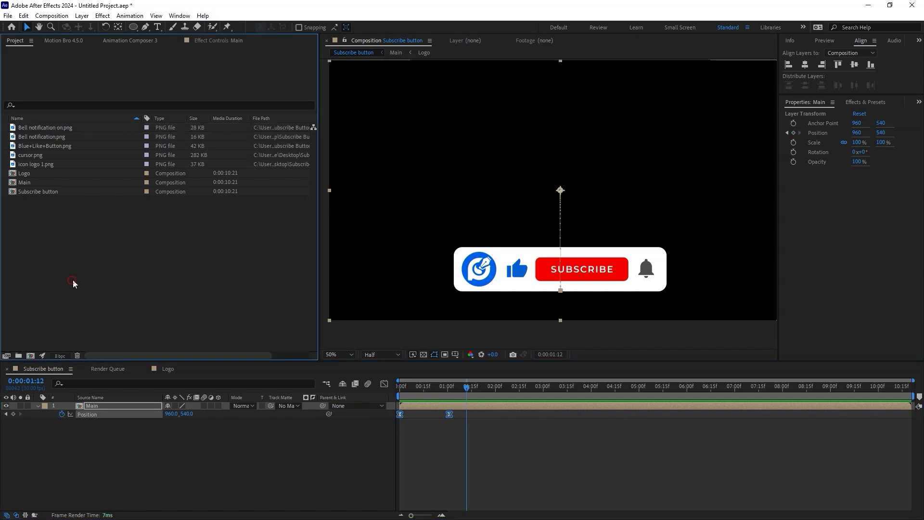
left_click_drag(37, 158, 396, 247)
key("s")
left_click_drag(176, 414, 130, 419)
left_click_drag(396, 247, 507, 306)
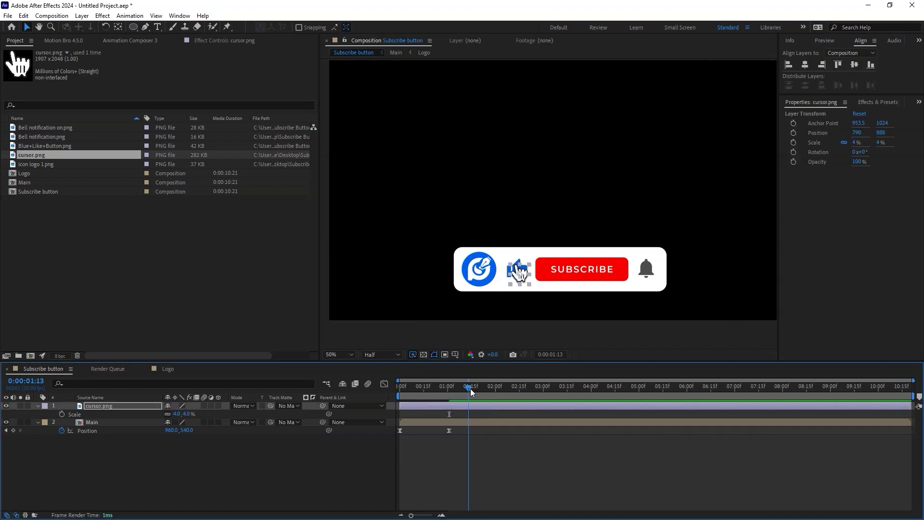
Scale the cursor to 4% and keyframe its position from 873, 1167 at about 1:01 to 790, 888 on the like icon at about 1:14
key("alt+shift+p")
left_click_drag(469, 387, 449, 387)
left_click_drag(182, 413, 208, 414)
key("space")
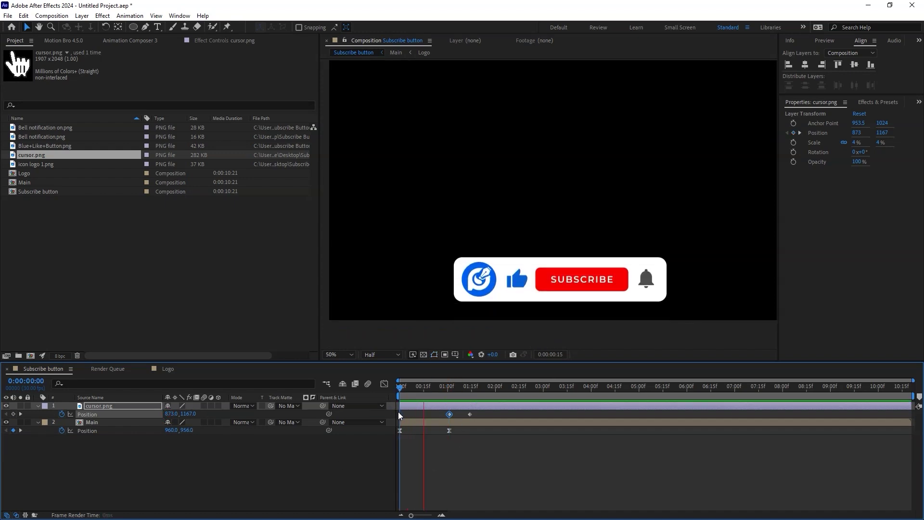
Move the cursor's second position keyframe to about 1:21, apply Easy Ease to both keyframes and preview the motion
left_click(472, 415)
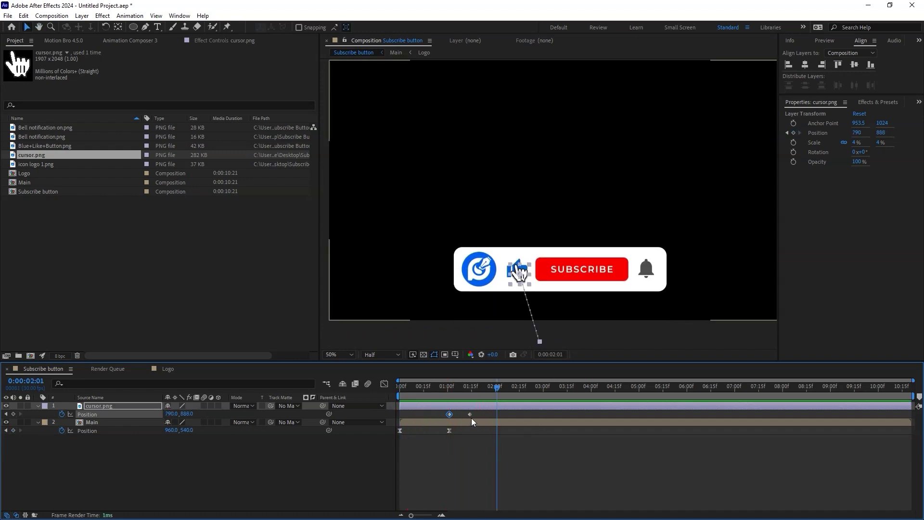
left_click_drag(475, 413, 417, 422)
key("F9")
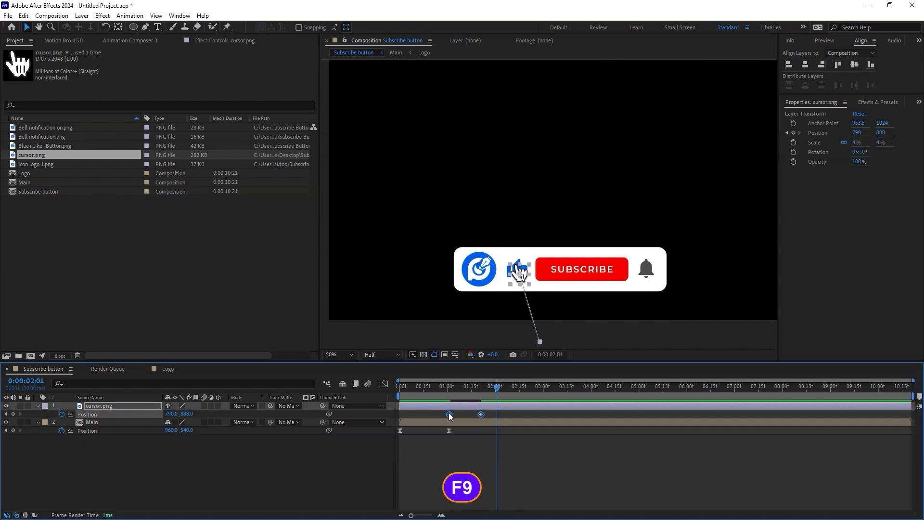
right_click(449, 414)
mouse_move(499, 406)
left_click(604, 438)
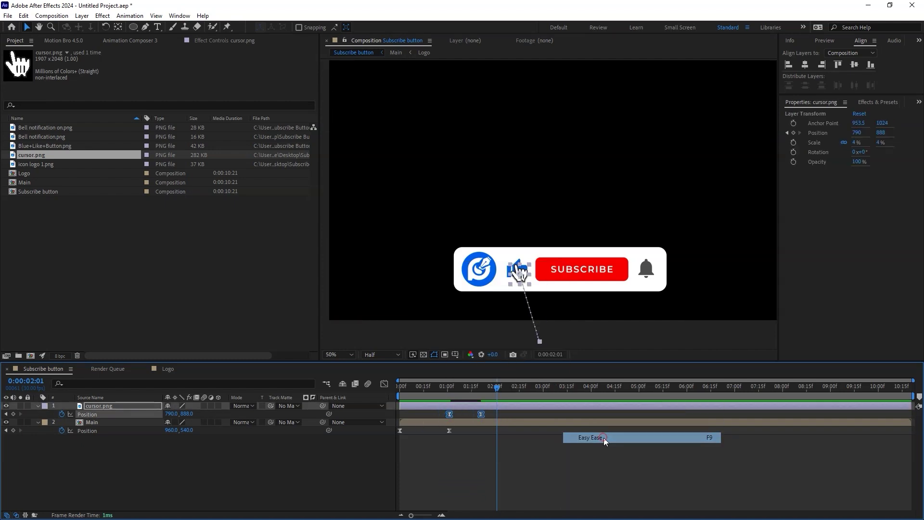
left_click_drag(497, 389, 296, 417)
key("space")
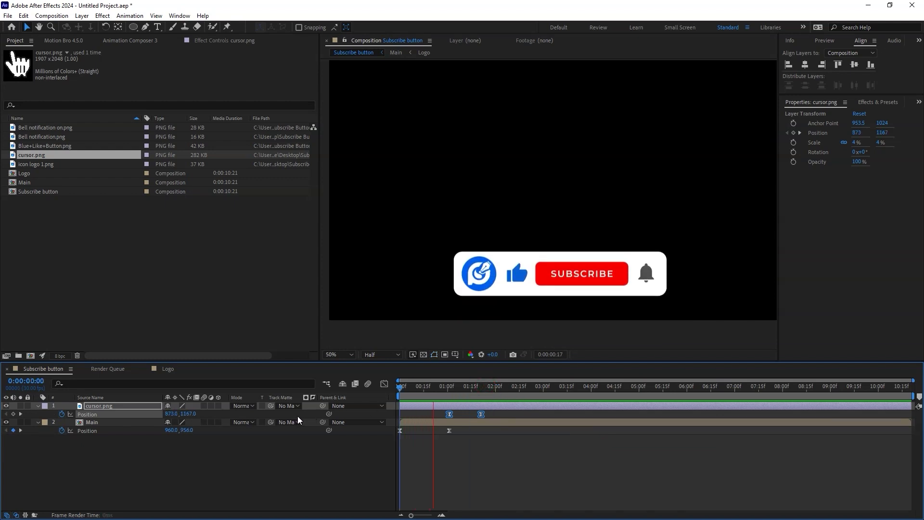
Keyframe the cursor's scale as a click on the like icon: 4% at about 2:05, 2% at 2:08, 4% at about 2:11
left_click_drag(509, 388, 509, 389)
key("s")
left_click(62, 414)
left_click(504, 388)
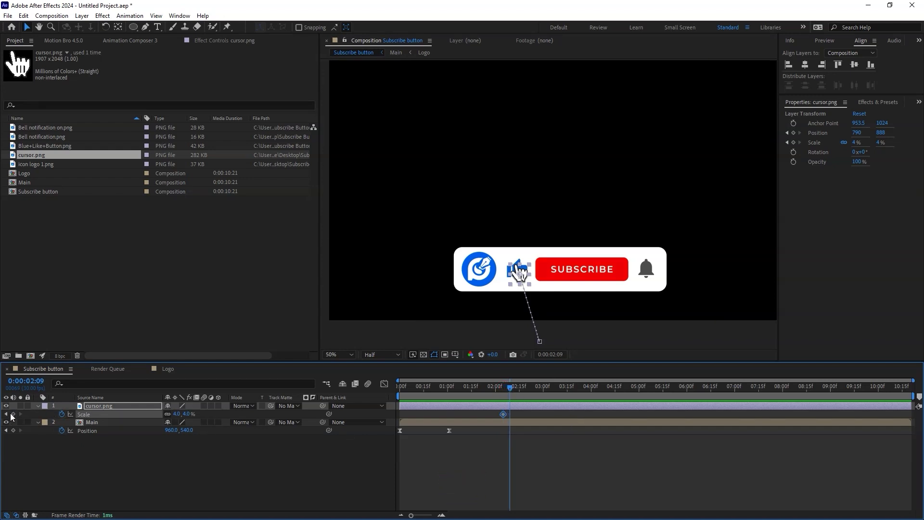
left_click(13, 414)
left_click(505, 388)
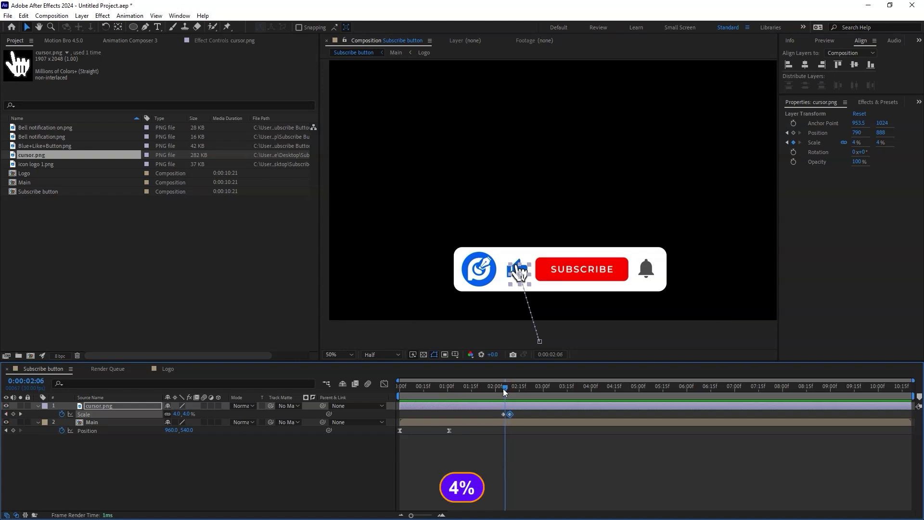
left_click_drag(504, 388, 507, 389)
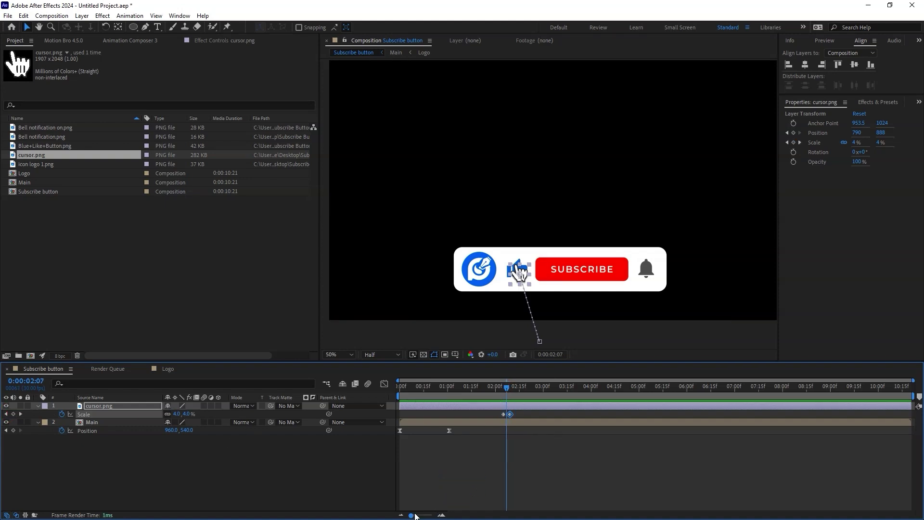
left_click_drag(412, 515, 427, 516)
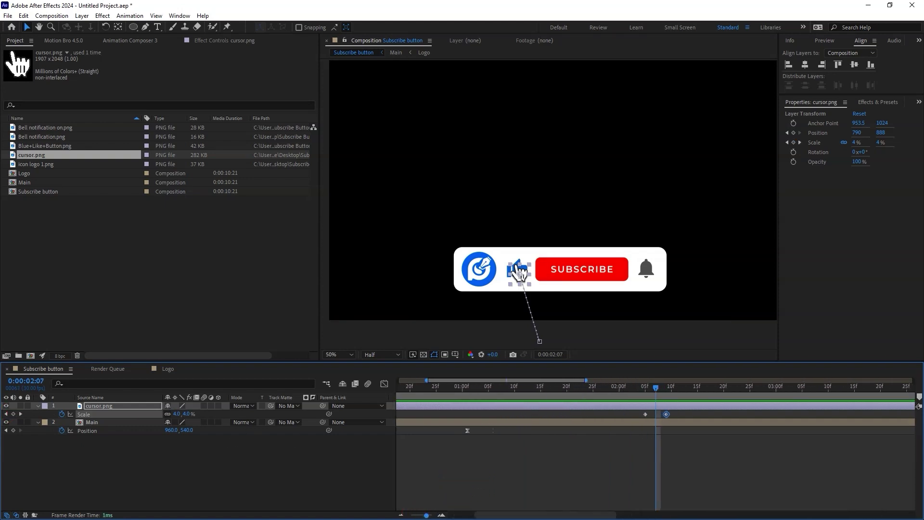
left_click(181, 414)
key("Return")
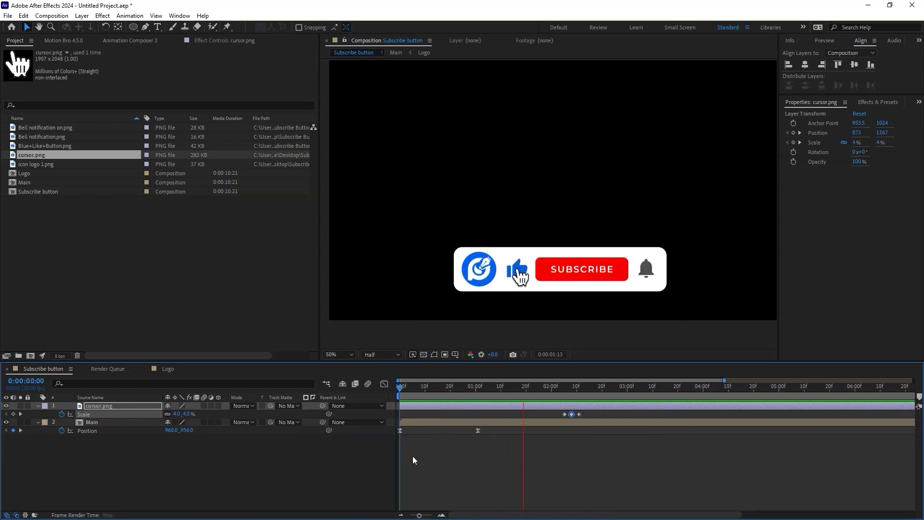
key("space")
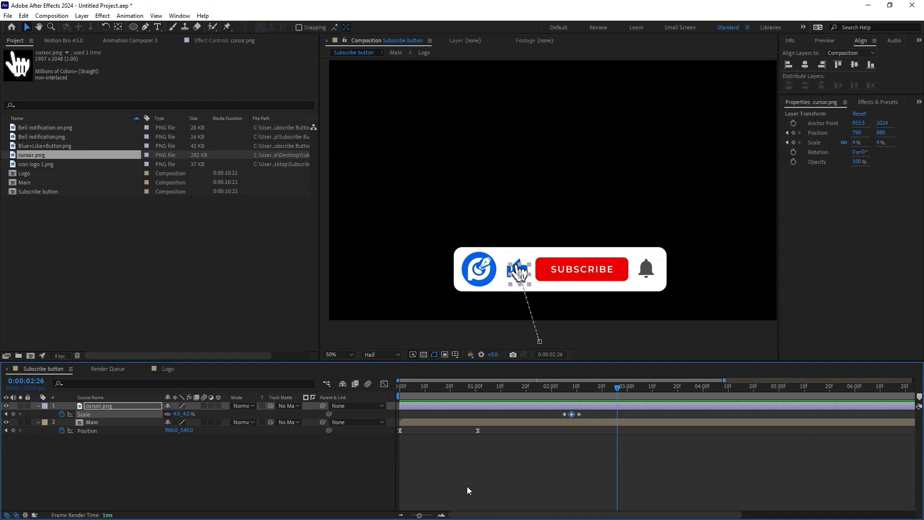
Hold the cursor's position with a keyframe at 2:26 and move it onto the SUBSCRIBE button at 1074, 886 at 3:08
key("p")
left_click(647, 387)
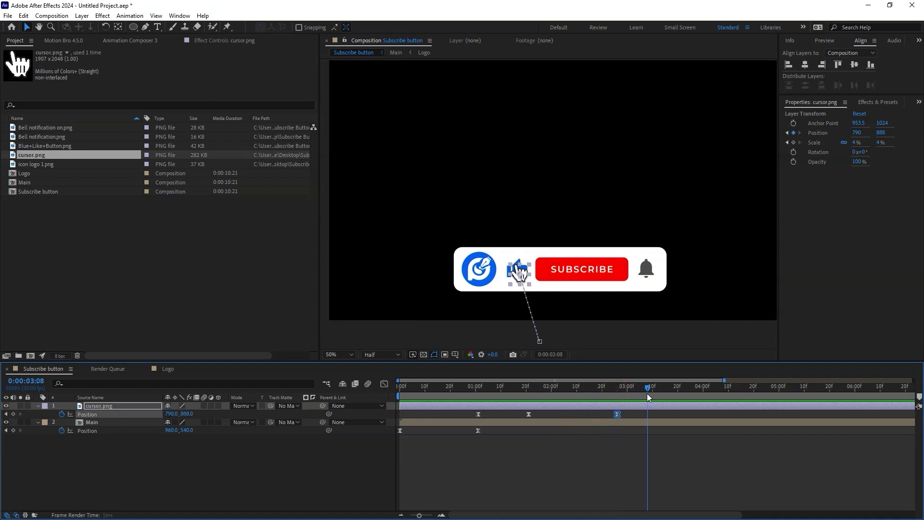
left_click_drag(519, 273, 590, 273)
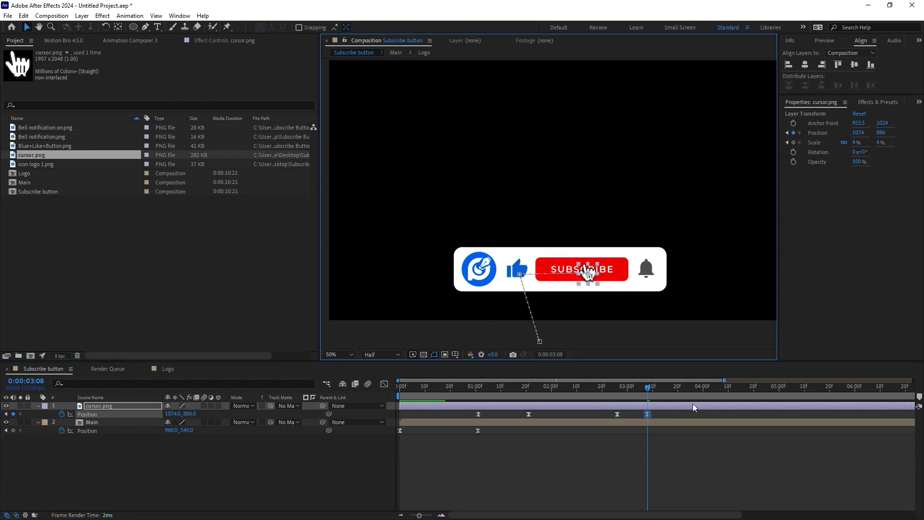
Copy the cursor's three scale keyframes to 3:14 for a click on the SUBSCRIBE button, and preview
left_click_drag(652, 387, 664, 388)
key("s")
left_click_drag(599, 424, 554, 412)
key("ctrl+c")
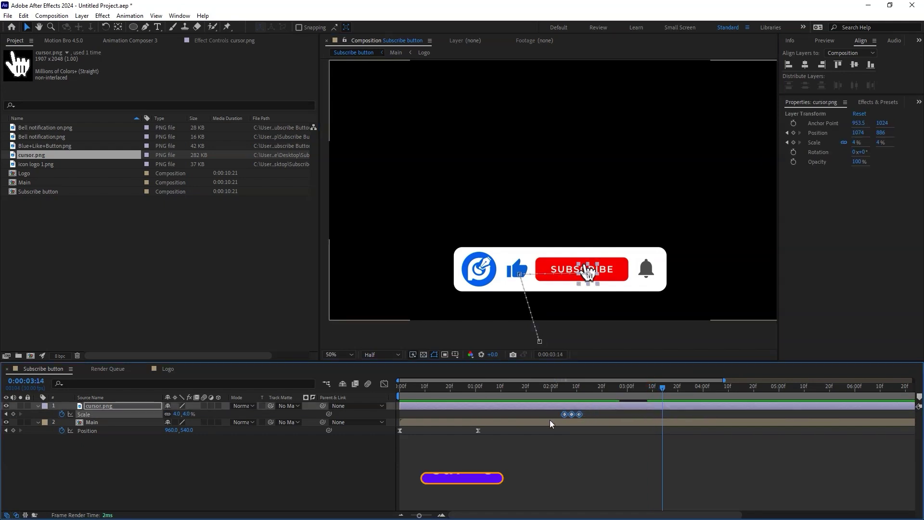
key("ctrl+v")
key("space")
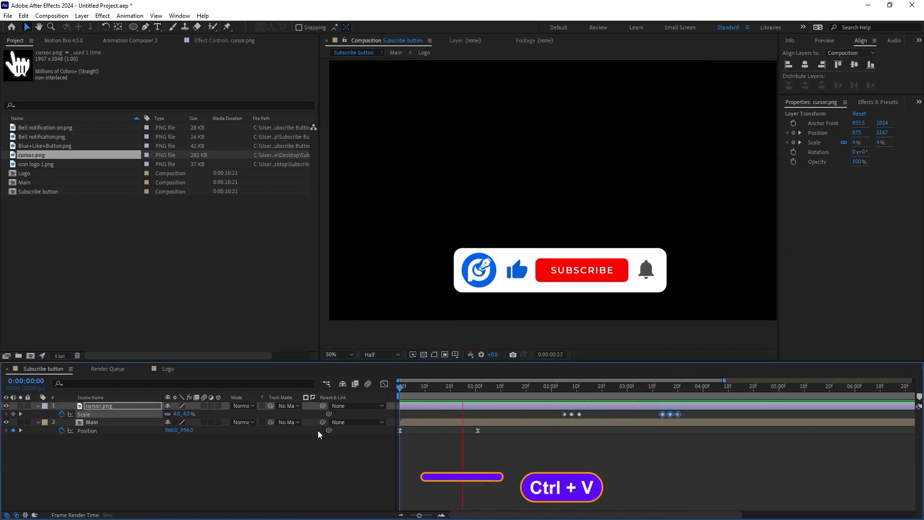
key("space")
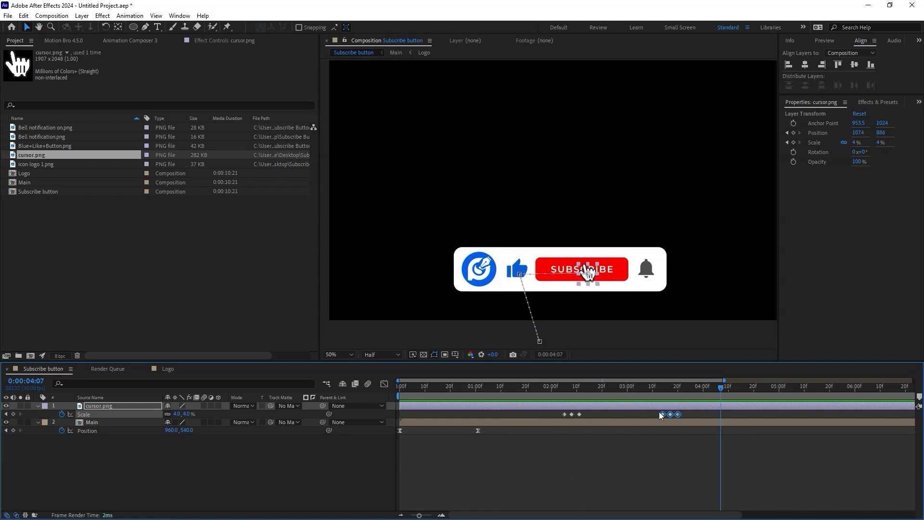
Hold the cursor's position with a keyframe at 4:07 and move it onto the bell at 1330, 884 at 4:20
key("p")
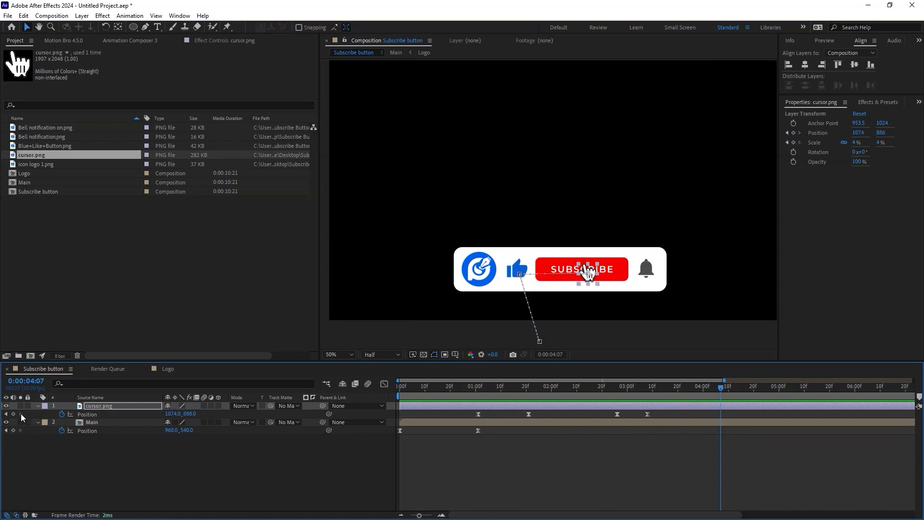
key("alt+shift+p")
left_click_drag(742, 389, 749, 392)
left_click(754, 391)
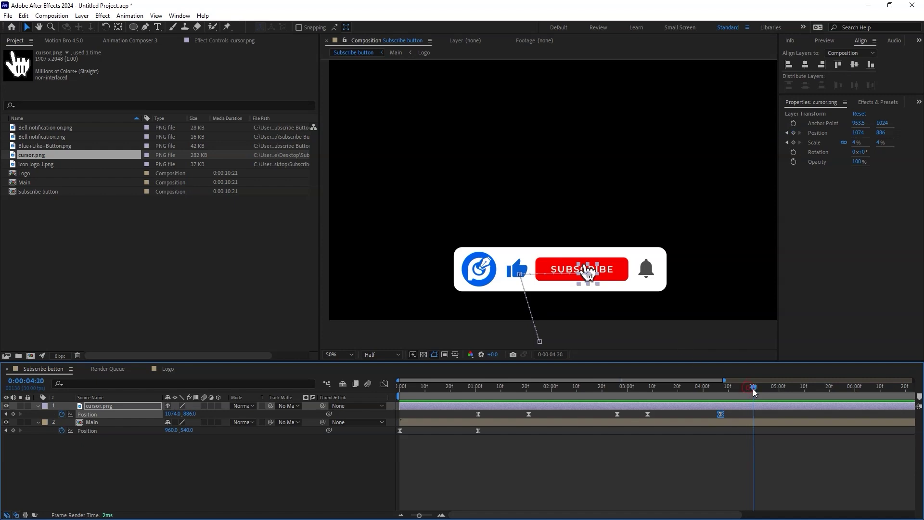
left_click_drag(588, 275, 650, 274)
Copy the cursor's three click scale keyframes to 4:27 for a click on the bell
left_click_drag(759, 388, 772, 391)
key("s")
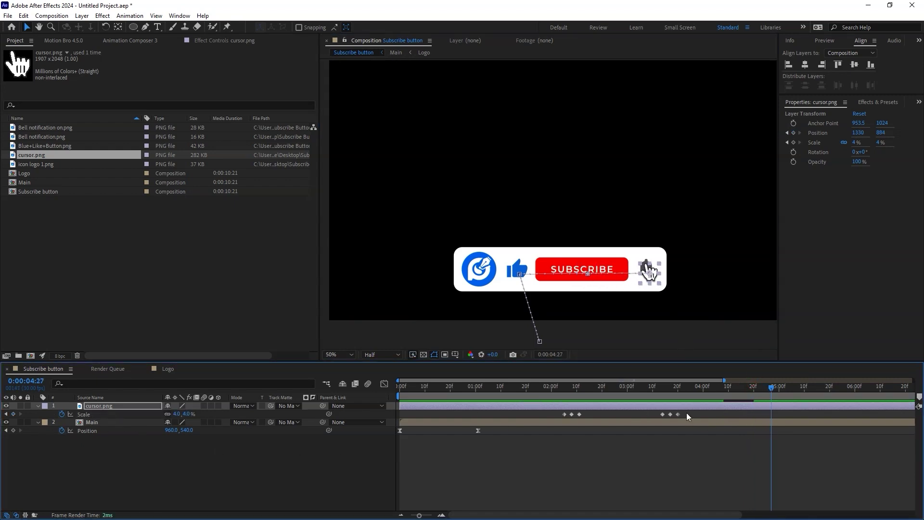
left_click_drag(687, 413, 646, 419)
key("ctrl+c")
key("ctrl+v")
Hold the cursor on the bell until about 5:14, move it below the frame at about 5:23 and preview the animation
left_click_drag(771, 388, 837, 397)
key("alt+shift+p")
left_click_drag(650, 272, 679, 344)
left_click_drag(838, 389, 365, 432)
key("space")
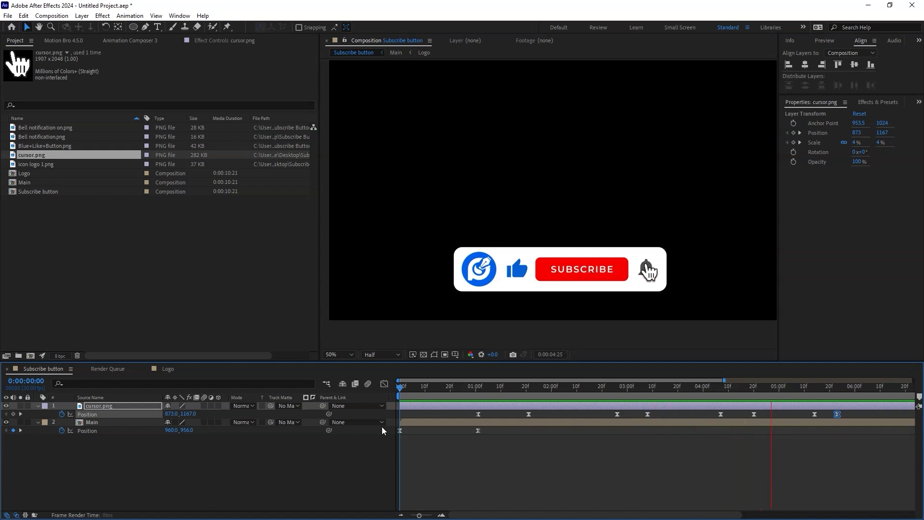
key("space")
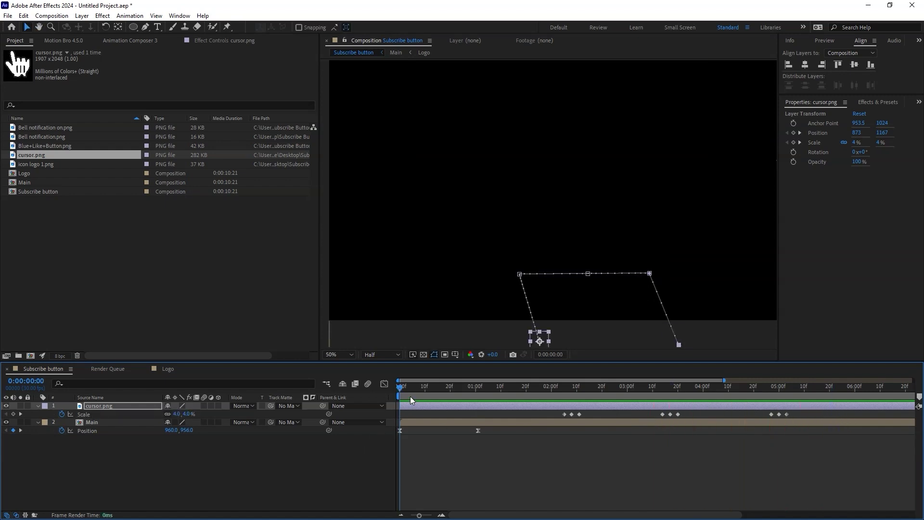
Go to the cursor's 2% scale keyframe at 2:08 and open the Main composition
left_click_drag(402, 389, 573, 441)
key("k")
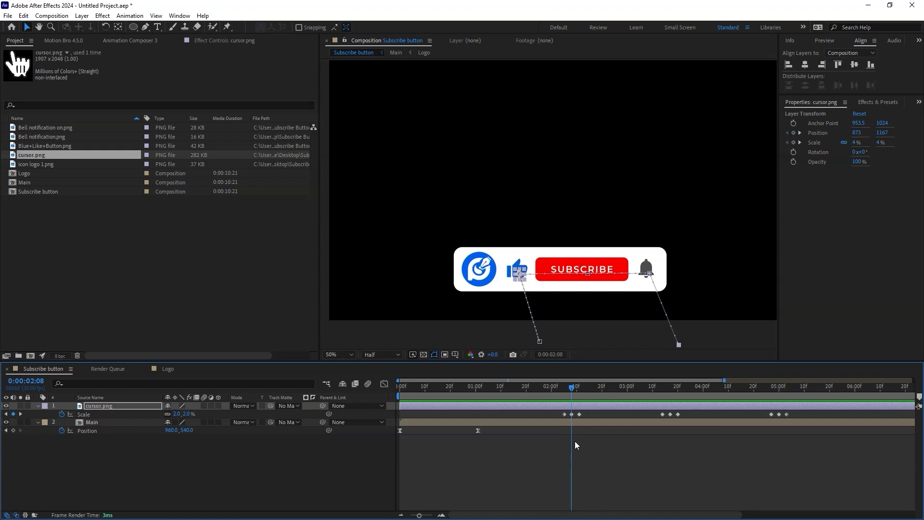
double_click(100, 423)
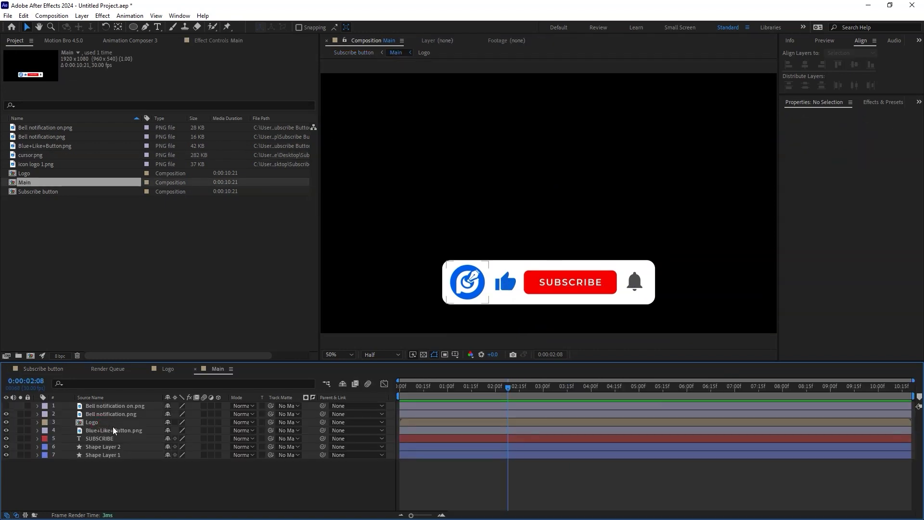
Find the Fill effect and apply it to the Blue+Like+Button layer
left_click(511, 284)
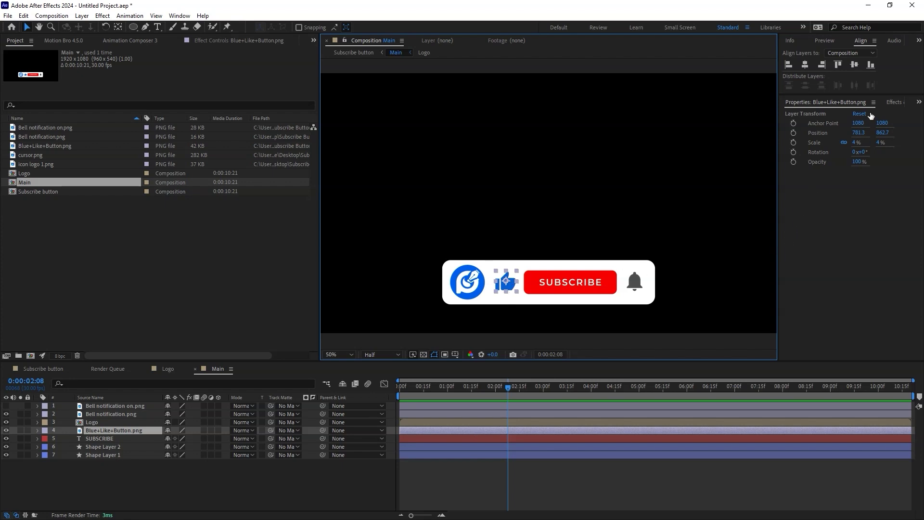
left_click(888, 103)
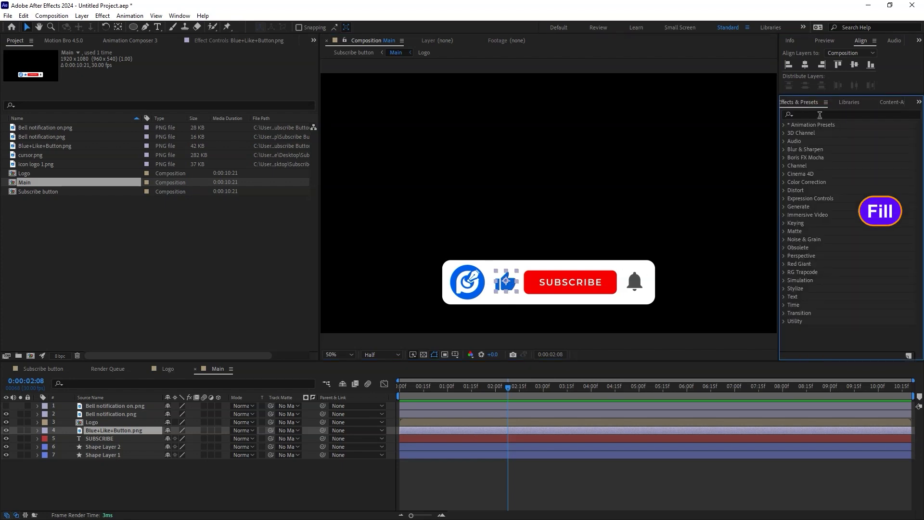
type("fill")
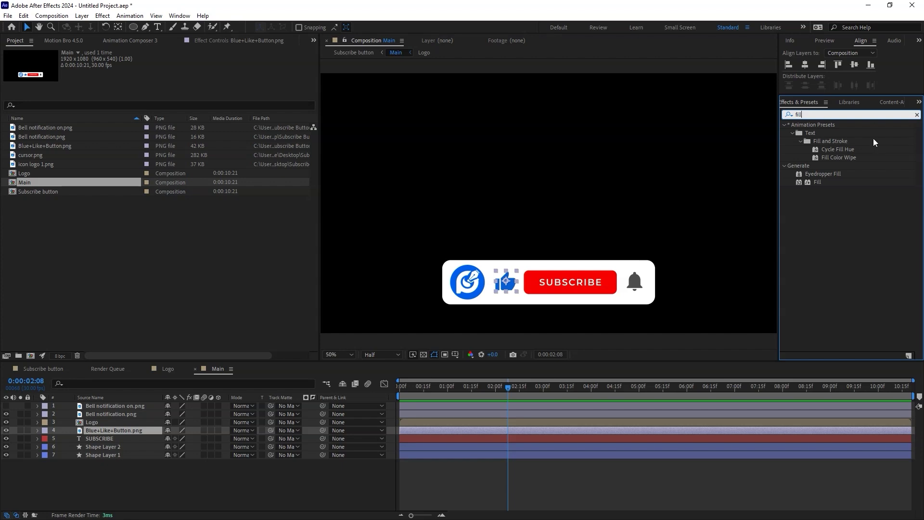
left_click_drag(819, 183, 506, 287)
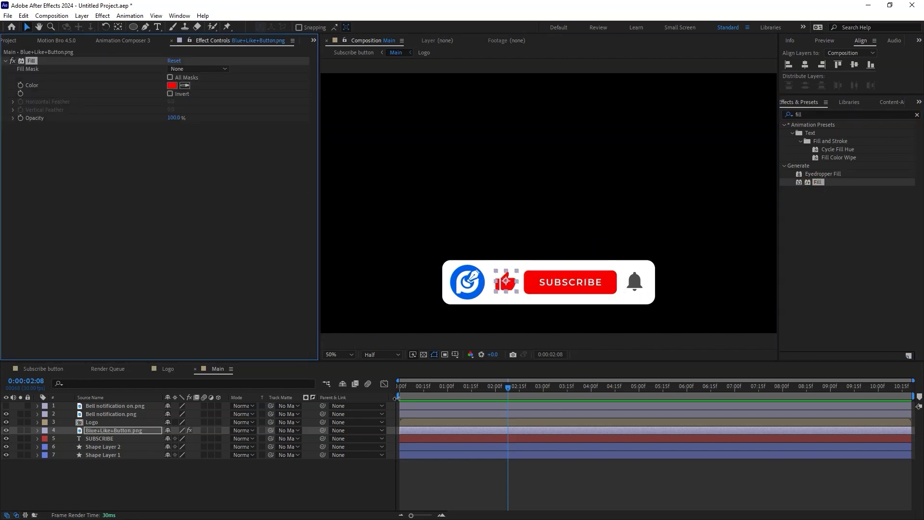
Change the like icon's fill colour to the dark grey 4D4D4D sampled from the bell icon
left_click(172, 85)
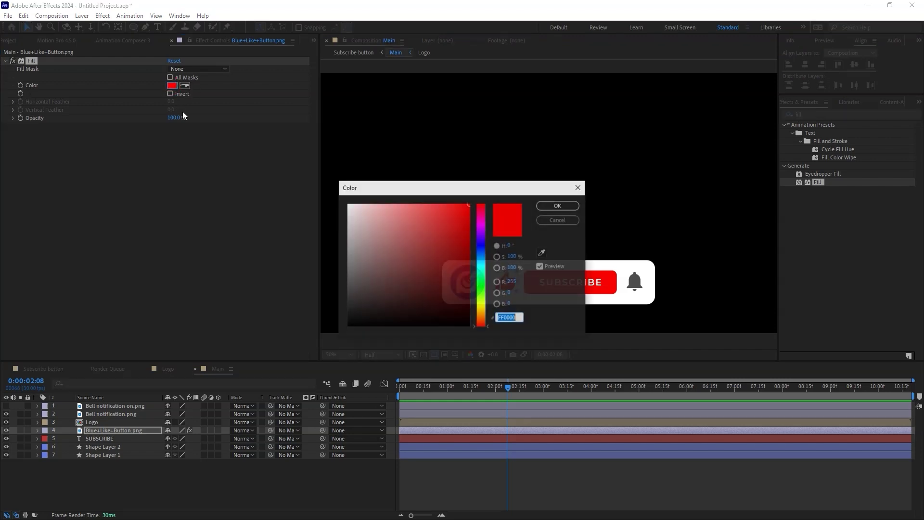
left_click(541, 253)
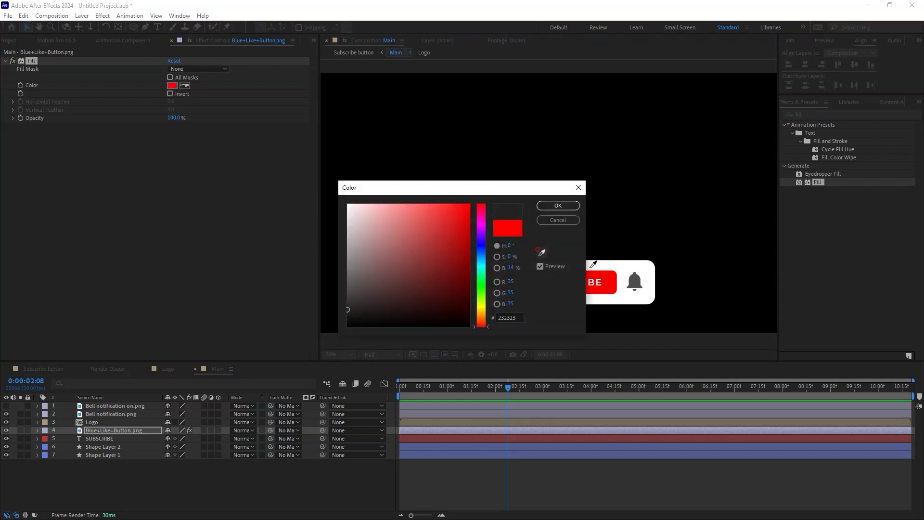
left_click(635, 282)
left_click(558, 206)
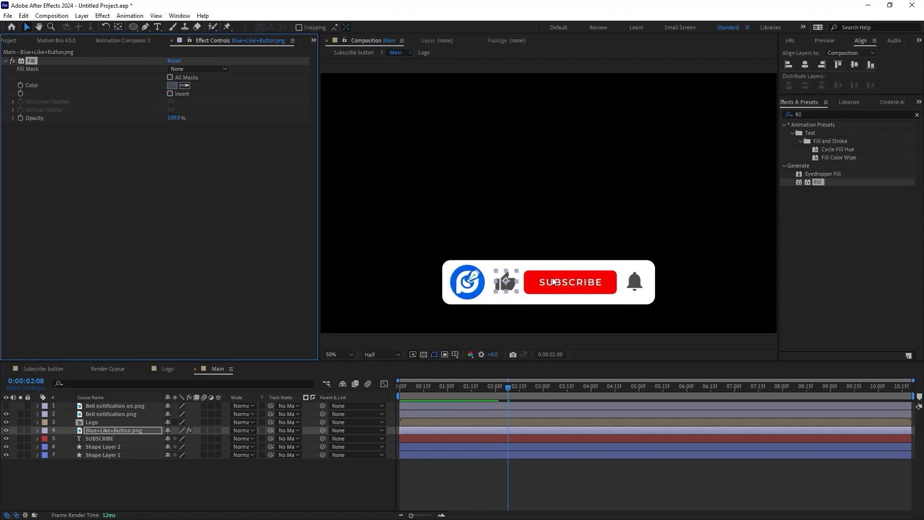
Keyframe the like icon's fill colour as dark grey at 2:08 and as blue at 2:12
left_click(21, 88)
scroll(553, 386, "up", 2)
left_click_drag(553, 386, 561, 390)
key("u")
left_click(171, 448)
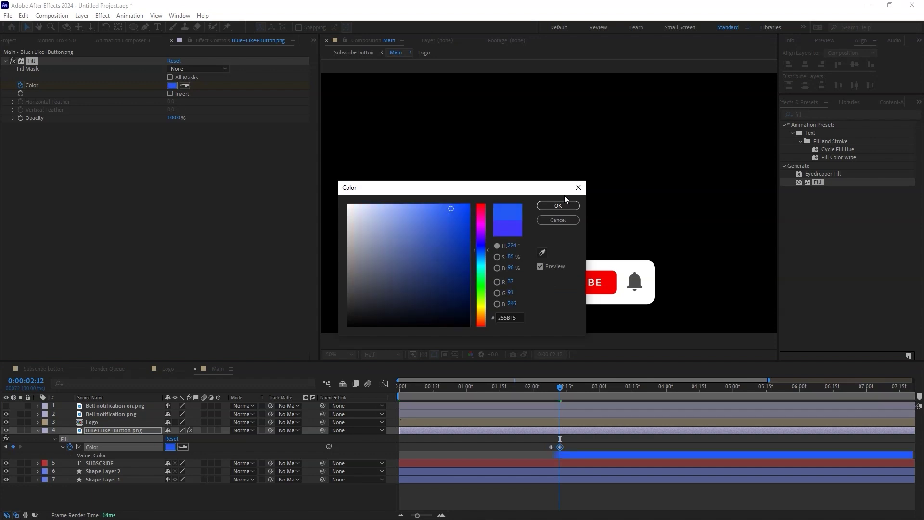
left_click(562, 205)
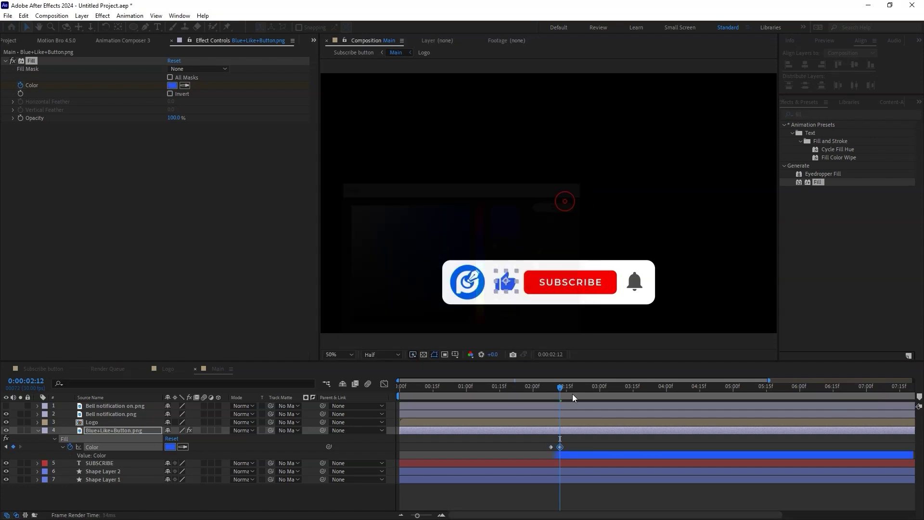
left_click(544, 503)
Keyframe the like icon's scale at 4% at 2:08, 2% at 2:10 and 4% at 2:12
left_click_drag(554, 383, 542, 390)
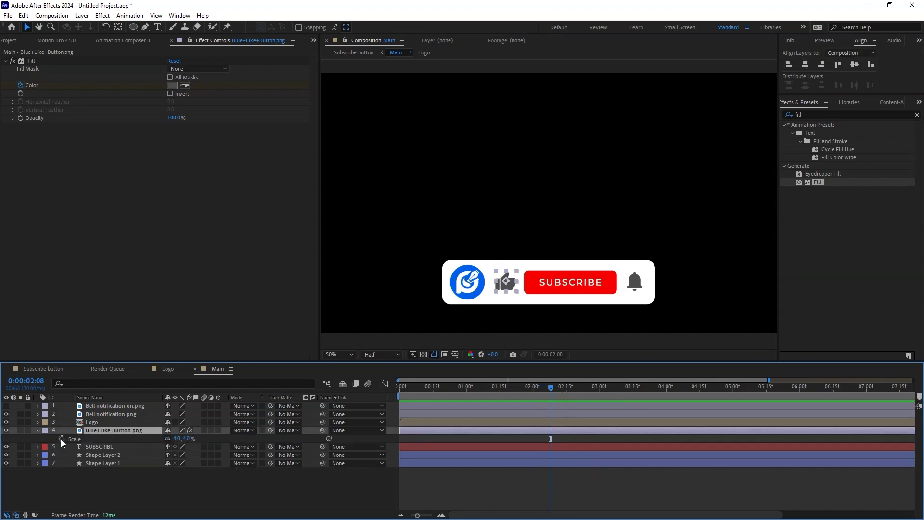
left_click(61, 439)
left_click_drag(552, 389, 555, 393)
left_click(13, 438)
left_click(177, 439)
type("3")
key("Return")
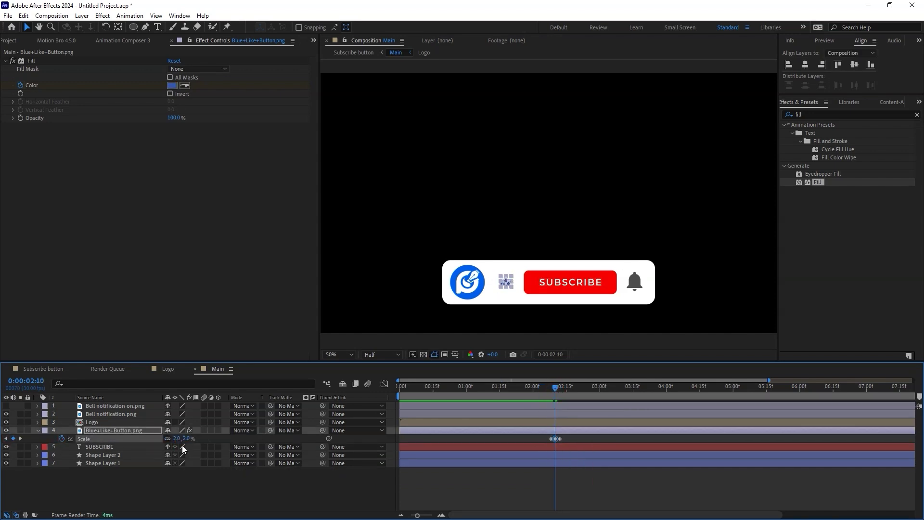
Preview the like icon's click animation in the Subscribe button composition
key("space")
left_click(43, 369)
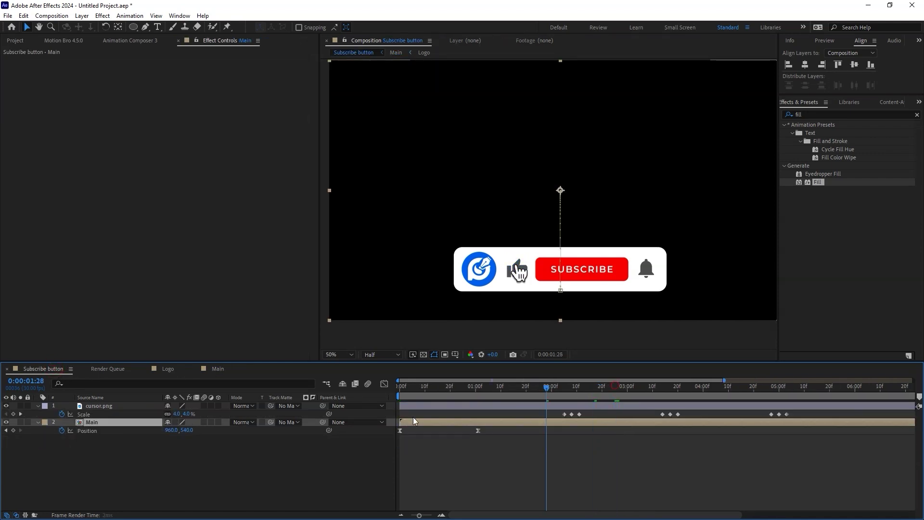
key("space")
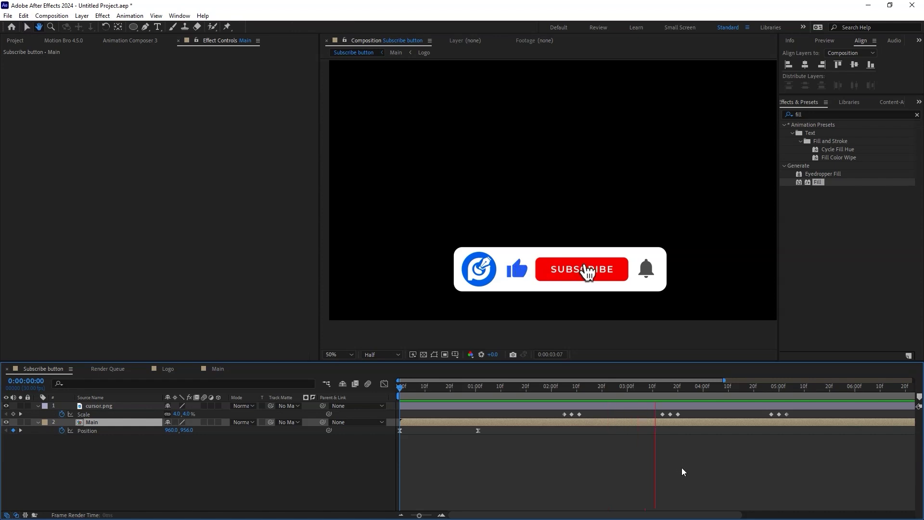
key("space")
Go to the cursor's 3:17 click keyframe and, in Main, duplicate SUBSCRIBE and Shape Layer 2, placing both copies above the originals
left_click_drag(652, 390, 670, 394)
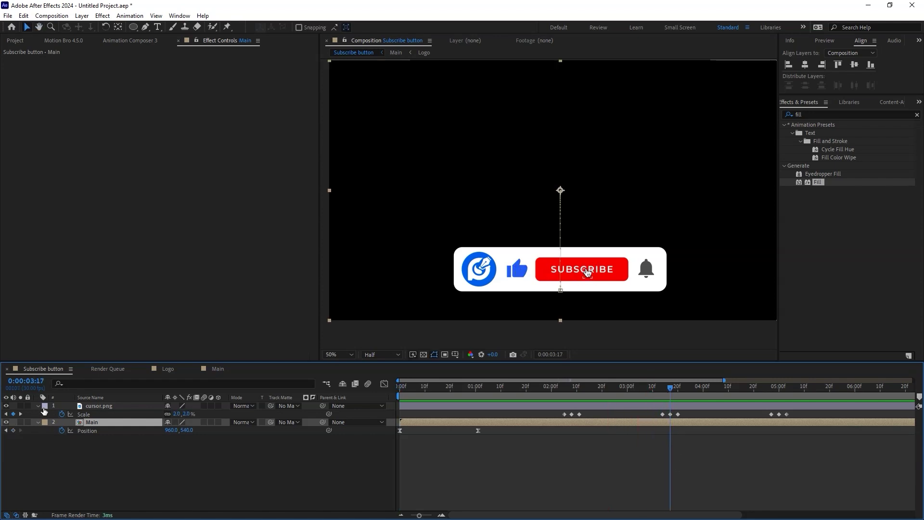
left_click(218, 371)
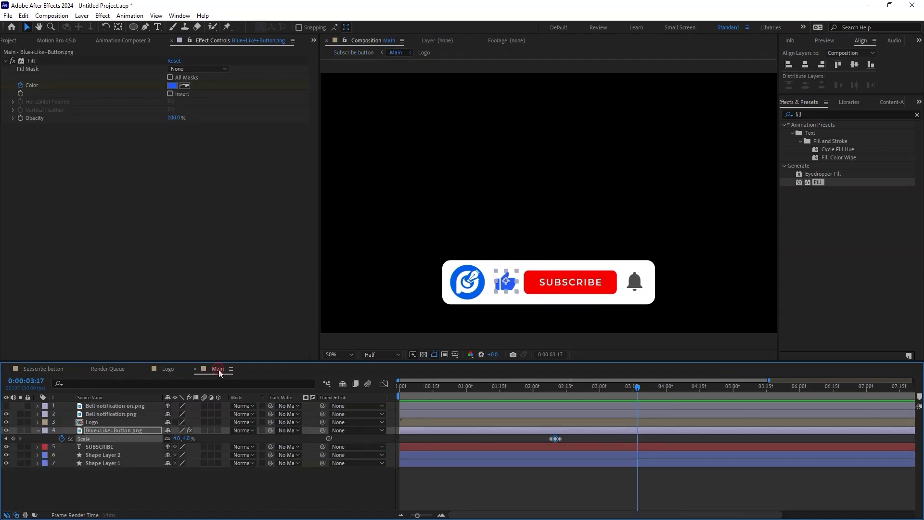
key("u")
left_click(551, 464)
left_click(90, 439)
left_click(94, 447, "ctrl")
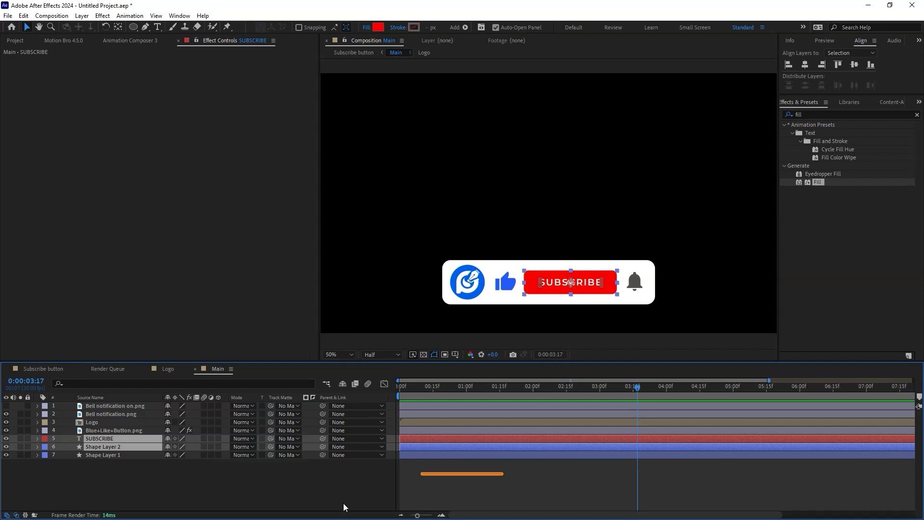
key("ctrl+d")
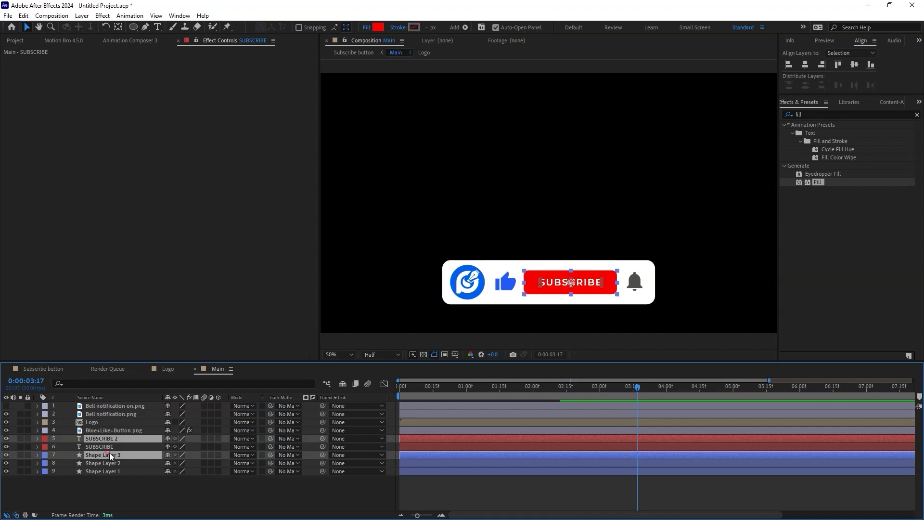
left_click_drag(111, 456, 118, 449)
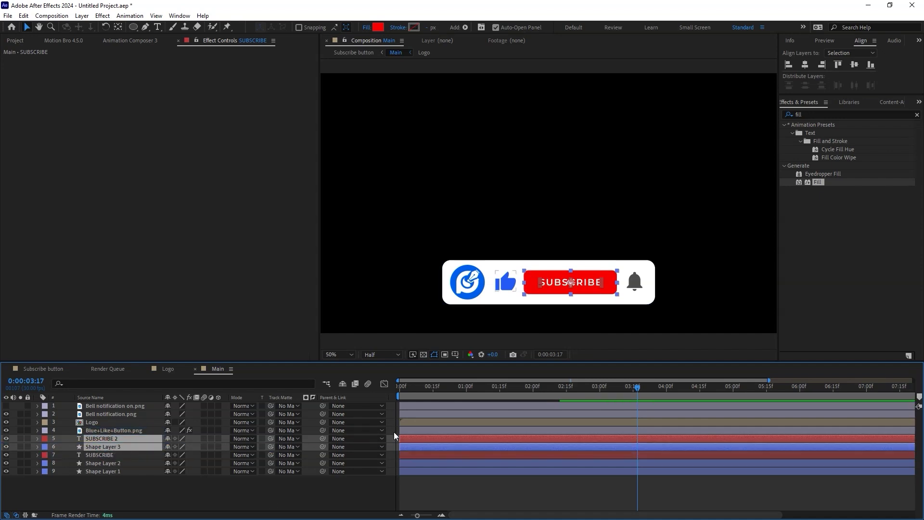
Trim SUBSCRIBE 2 and Shape Layer 3 to start at 3:17, and end the original SUBSCRIBE and Shape Layer 2 there
key("alt+bracketleft")
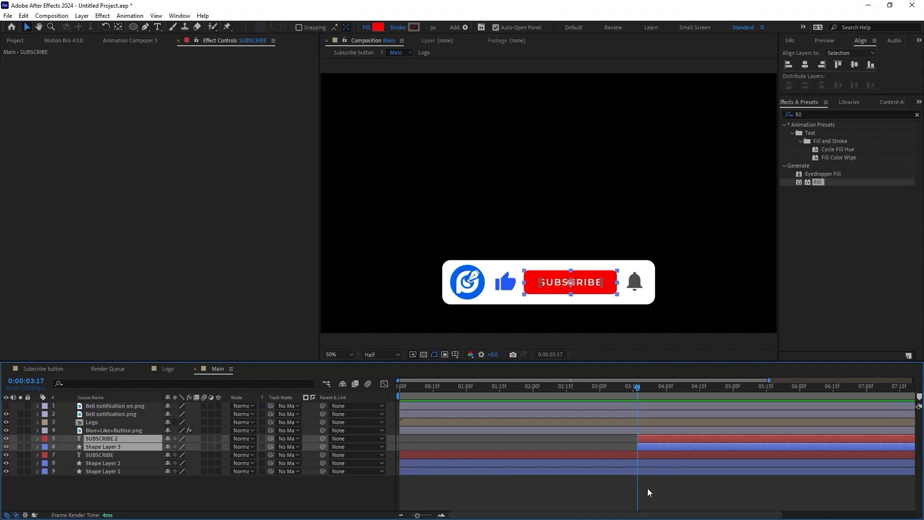
left_click(638, 455)
left_click(643, 464, "shift")
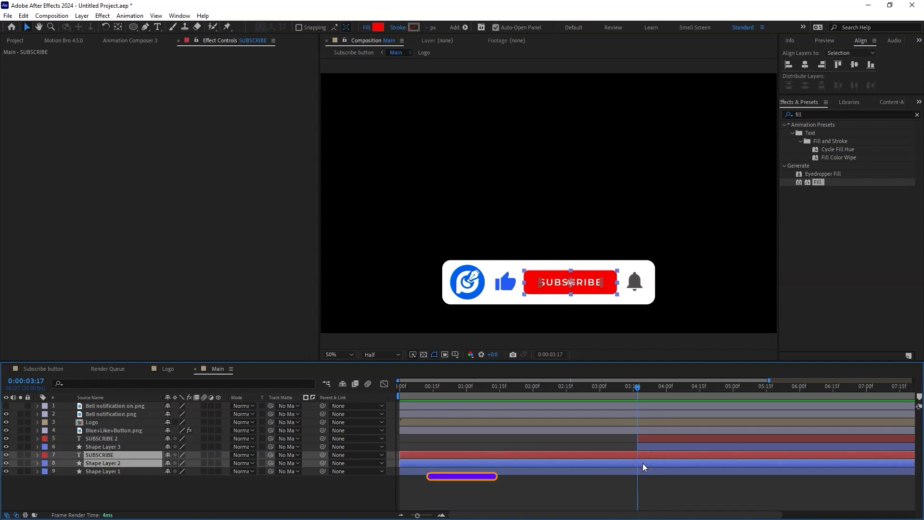
key("alt+bracketright")
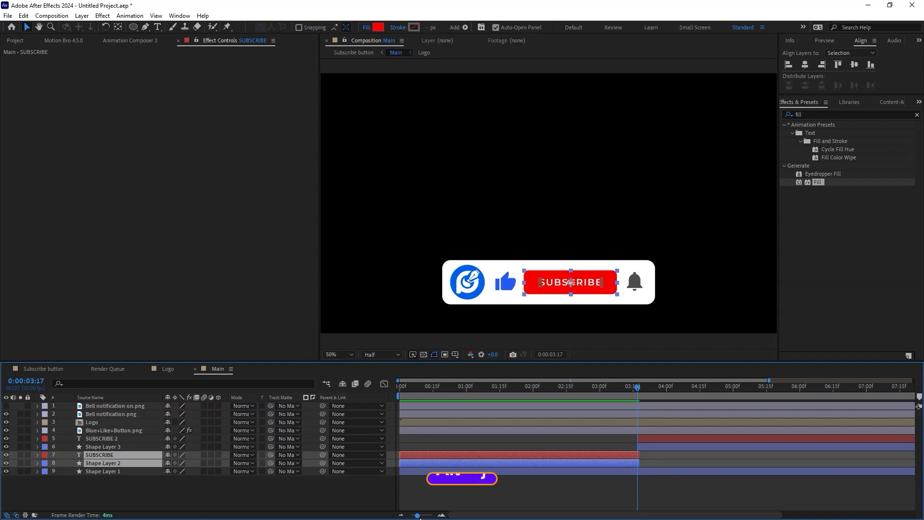
left_click_drag(417, 516, 432, 515)
left_click_drag(683, 456, 658, 456)
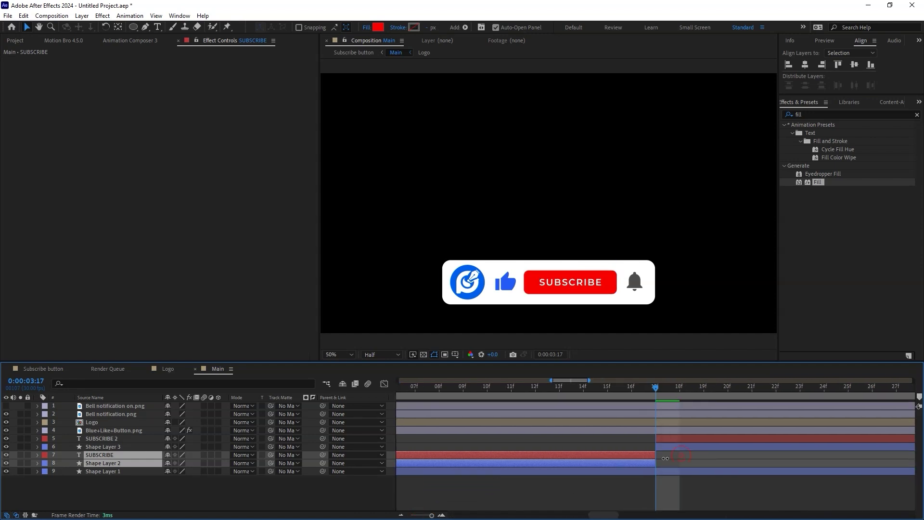
Fill the duplicated button Shape Layer 3 with a very dark grey and change the duplicated text to SUBSCRIBED
left_click(681, 403)
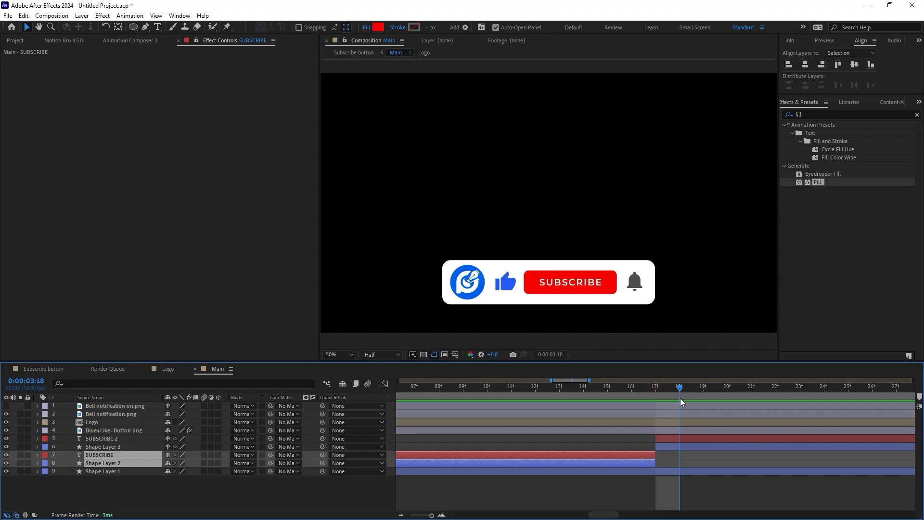
left_click(681, 447)
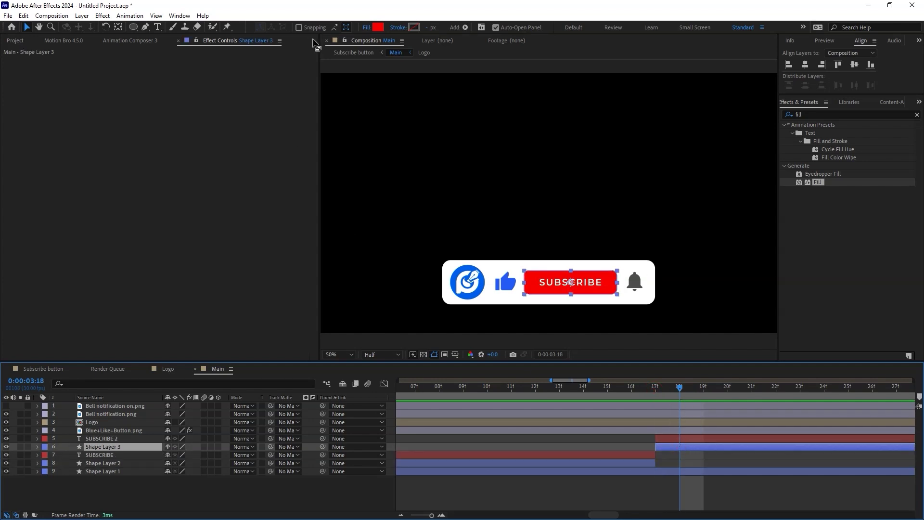
left_click(378, 28)
left_click_drag(368, 299, 348, 307)
left_click(558, 206)
double_click(607, 286)
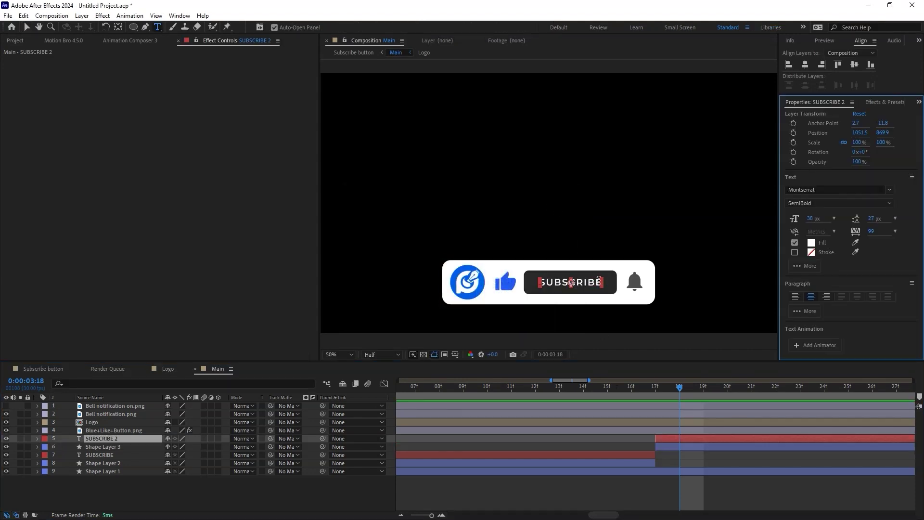
type("D")
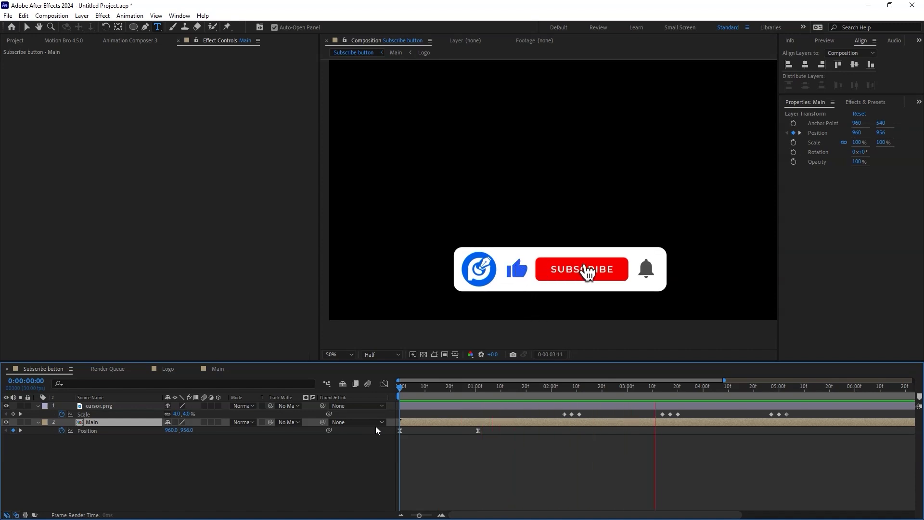
In the Main composition, trim the bell layers so Bell notification on.png replaces Bell notification.png at 5:00
left_click(221, 368)
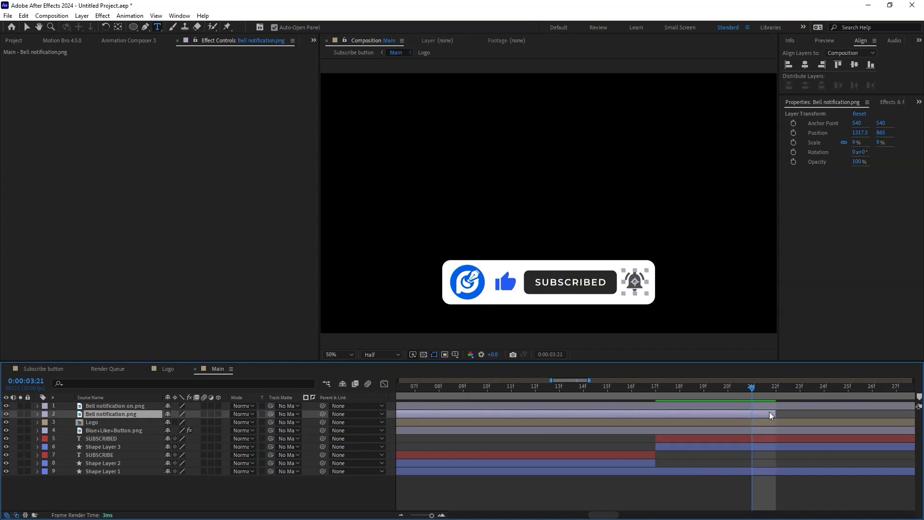
left_click(762, 405)
key("alt+[")
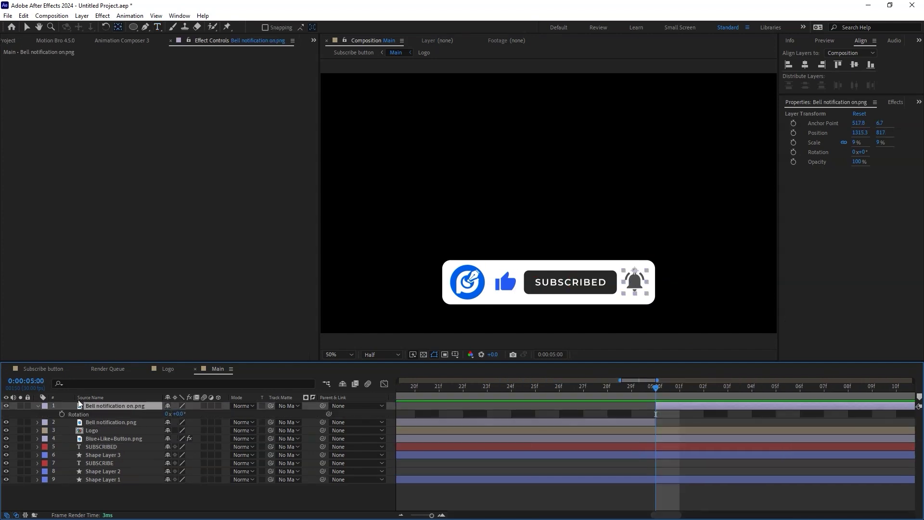
Keyframe Bell notification on.png's rotation to swing about its top, from 0° at 5:00 through -19° at about 5:03 until about 5:16
left_click(61, 414)
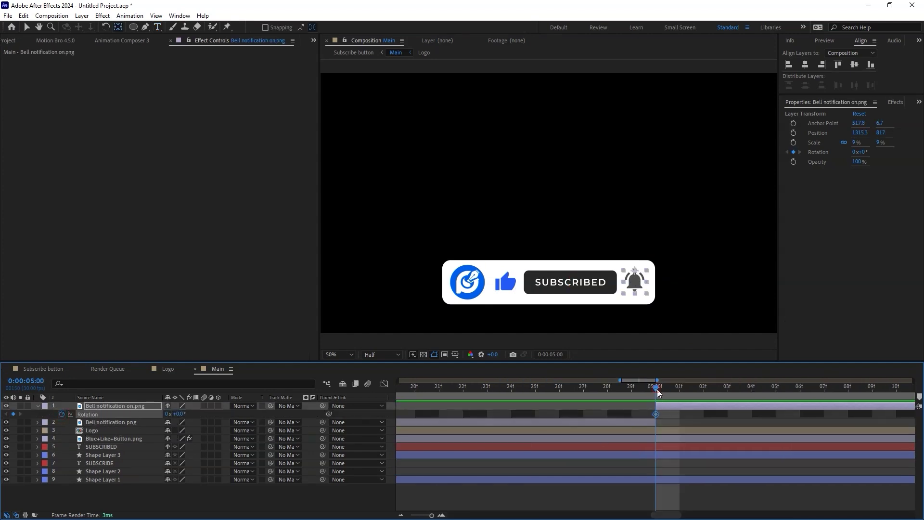
left_click_drag(657, 381, 660, 380)
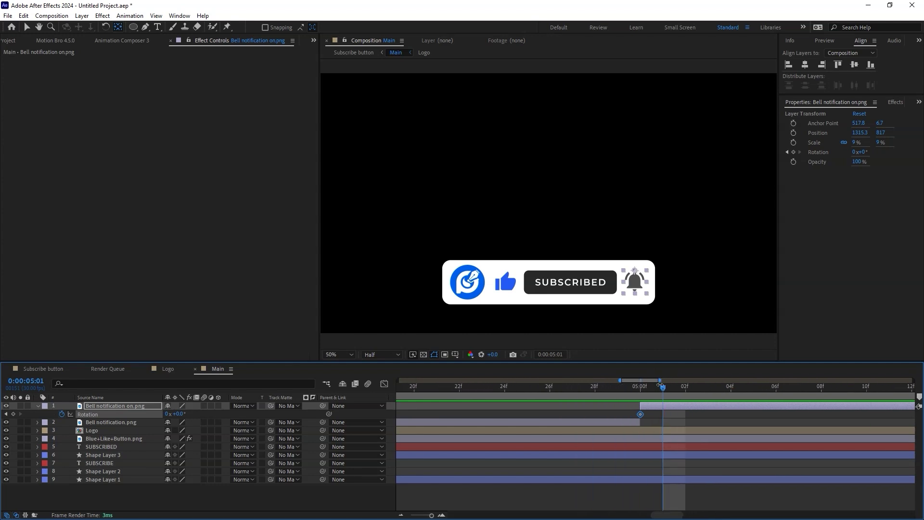
mouse_move(182, 414)
left_mouse_down()
mouse_move(165, 418)
mouse_move(199, 415)
mouse_move(169, 417)
left_mouse_up()
key("Page_Down")
key("Page_Down")
key("Page_Down")
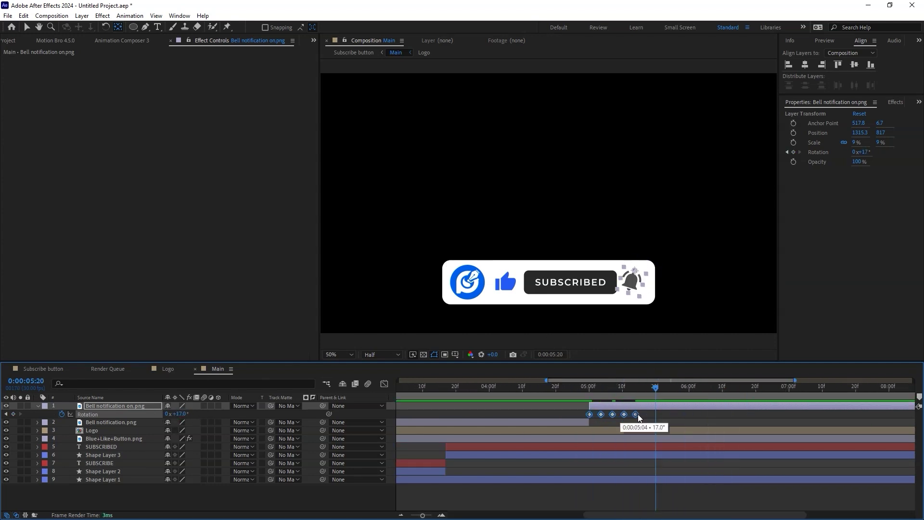
key("space")
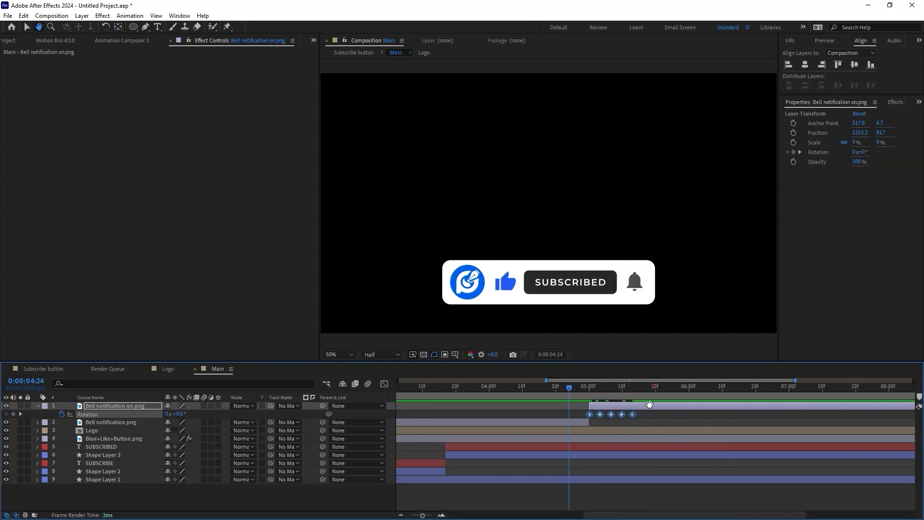
key("space")
Apply Easy Ease to the rotation keyframes of Bell notification on.png
right_click(600, 414)
mouse_move(684, 406)
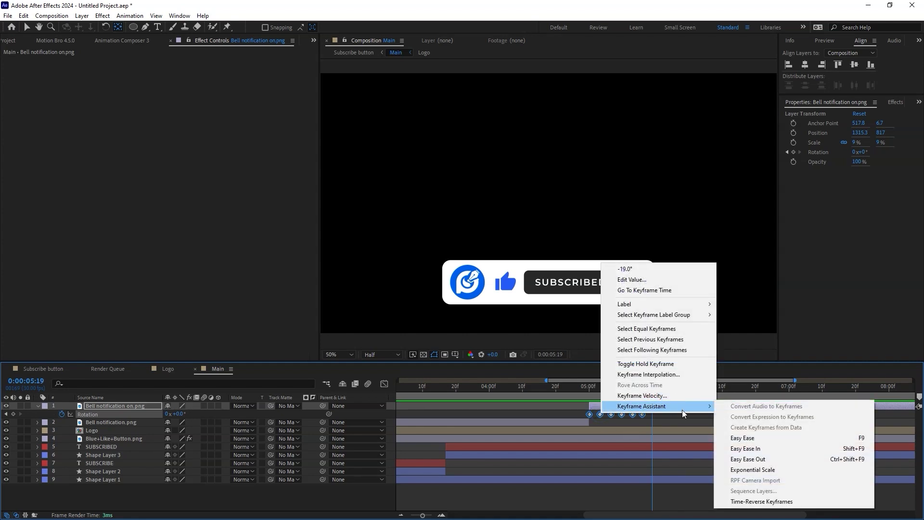
left_click(737, 438)
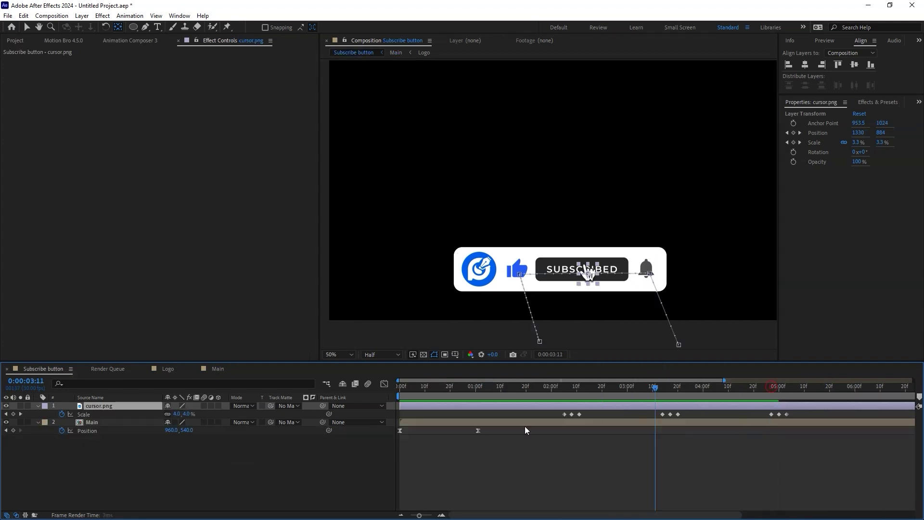
Preview the cursor's clicks and the ringing bell from the start of the Subscribe button composition
key("Home")
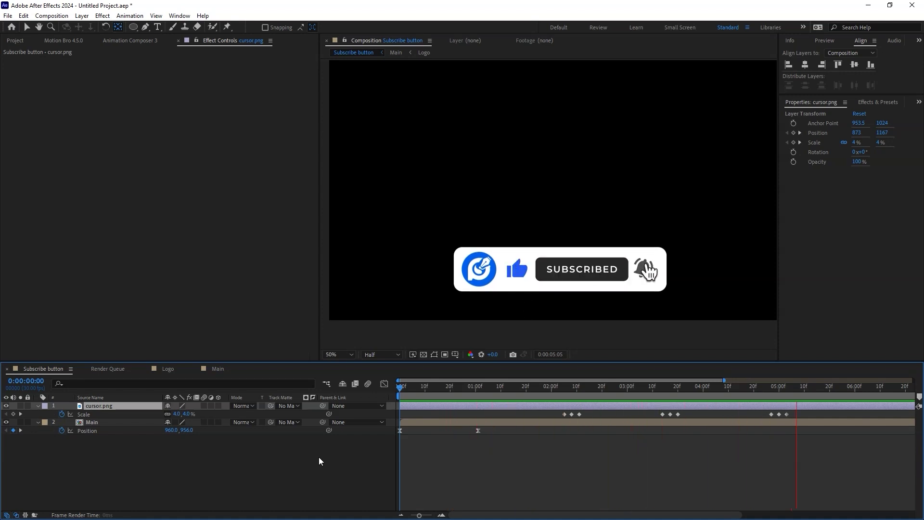
key("space")
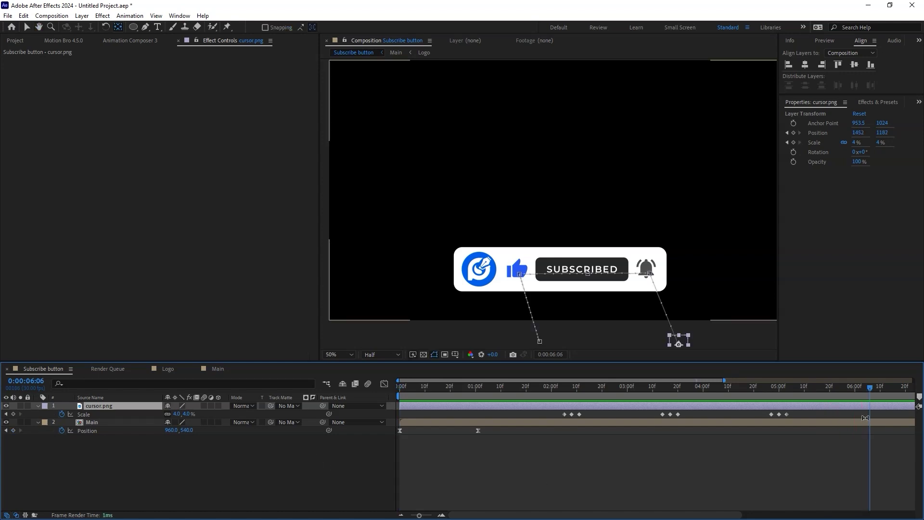
key("space")
key("space")
Hold the Main layer's position until 6:18, move it down to 960, 1084 at about 7:21 and preview the animation
key("minus")
left_click(92, 423)
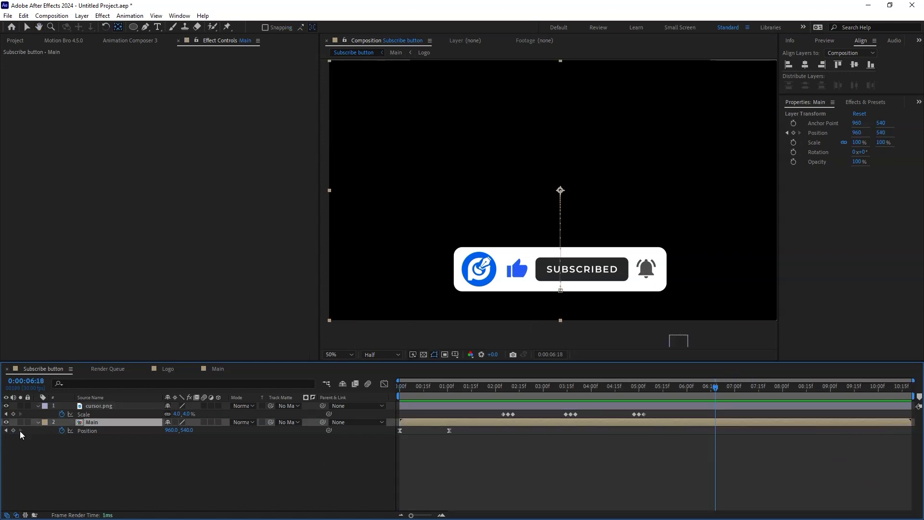
left_click(13, 431)
left_click_drag(715, 386, 759, 400)
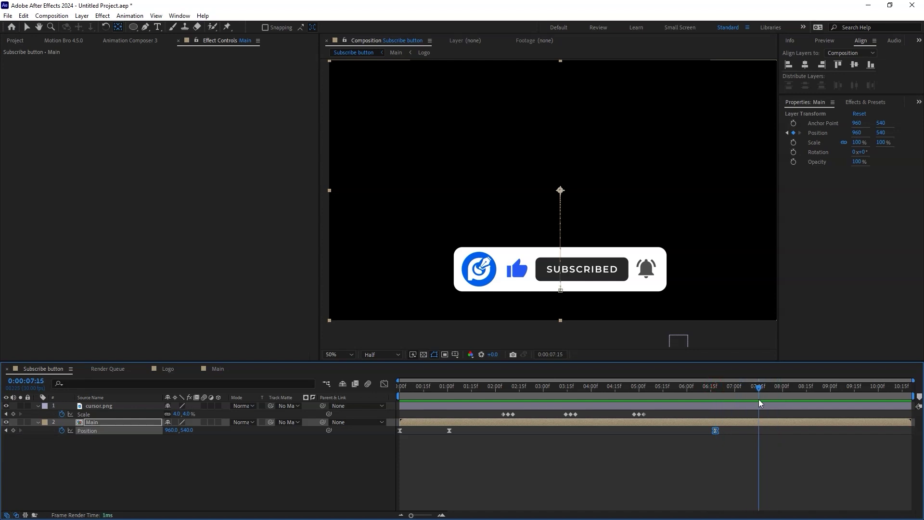
key("space")
left_click_drag(188, 433, 451, 430)
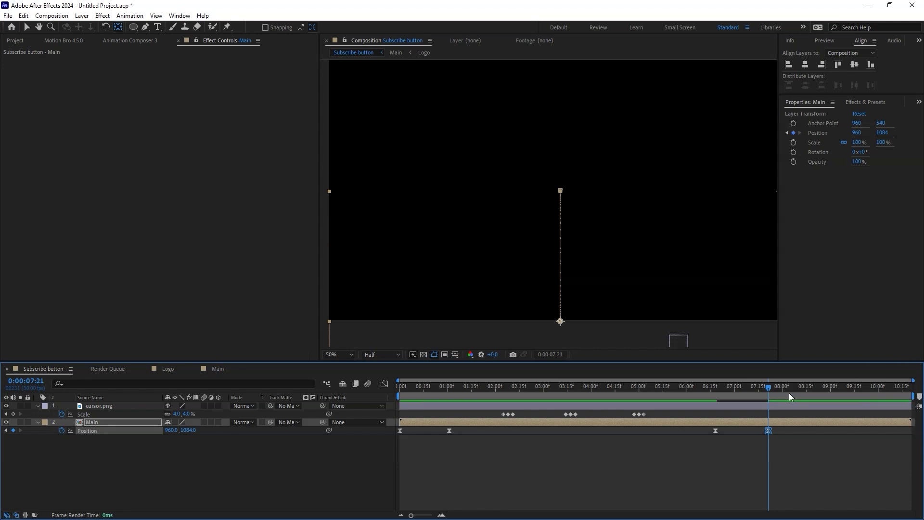
key("Home")
key("space")
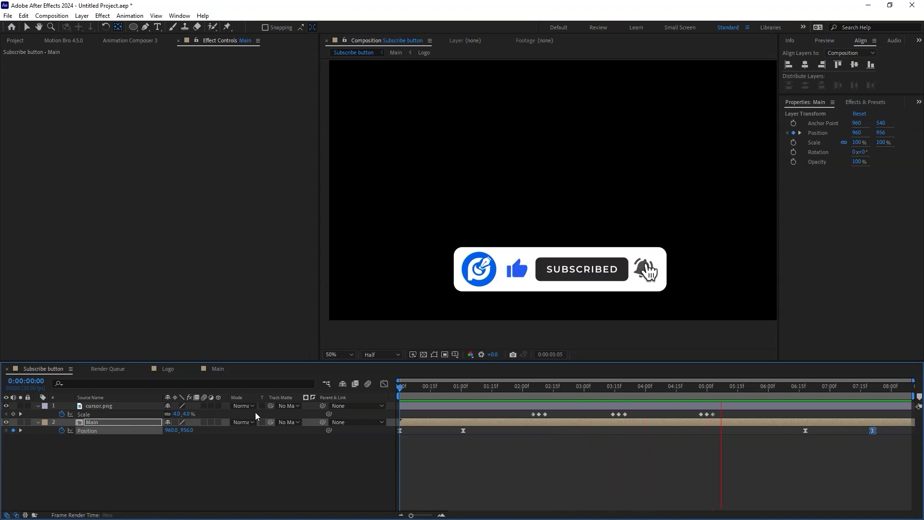
Stop the preview, go to about 4:22 and add the Subscribe button composition to the render queue
left_click(638, 450)
left_click_drag(694, 388, 690, 420)
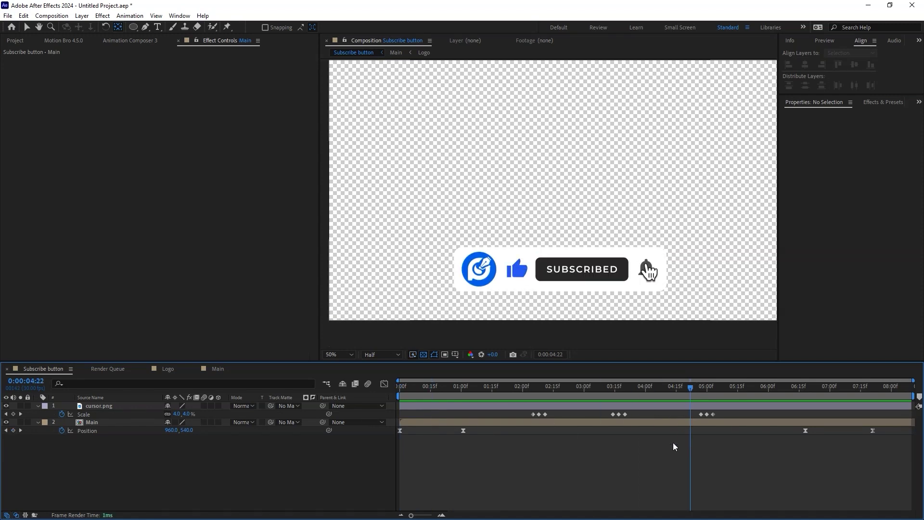
left_click(49, 16)
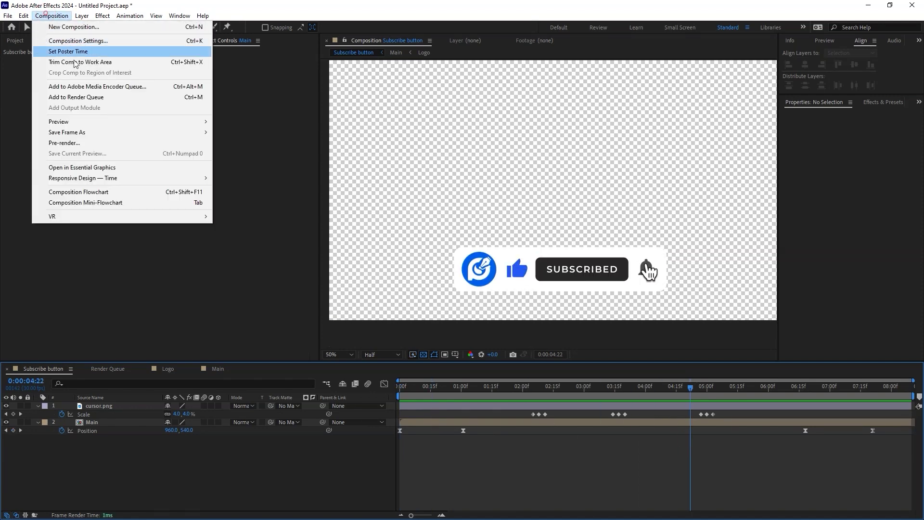
left_click(86, 99)
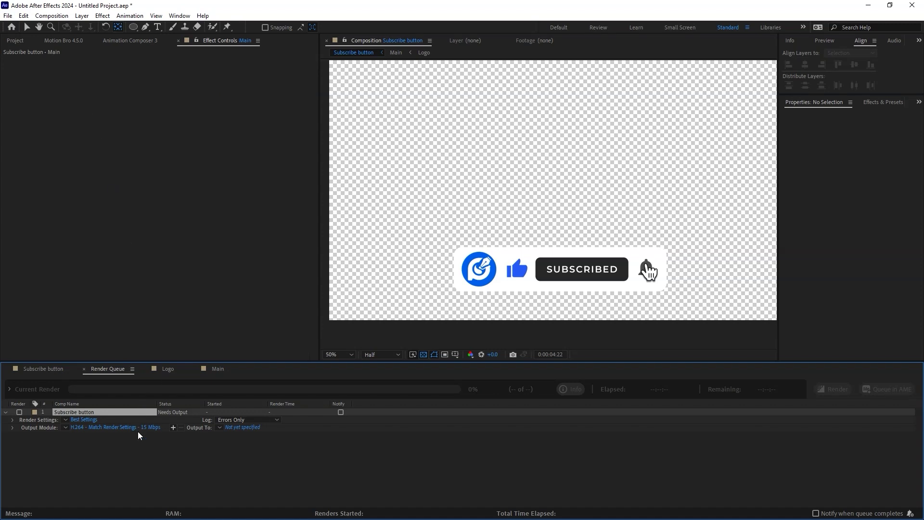
Set the queued Subscribe button output module to QuickTime format with RGB + Alpha channels
left_click(137, 427)
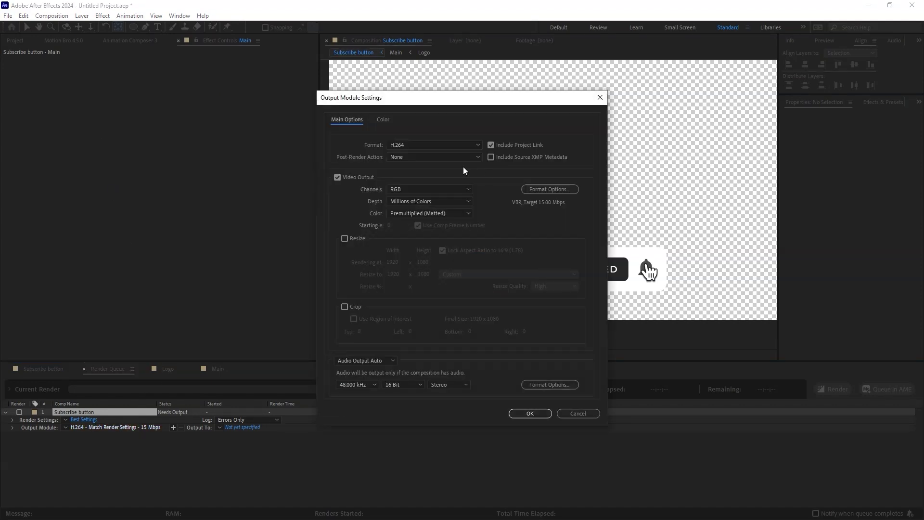
left_click(431, 145)
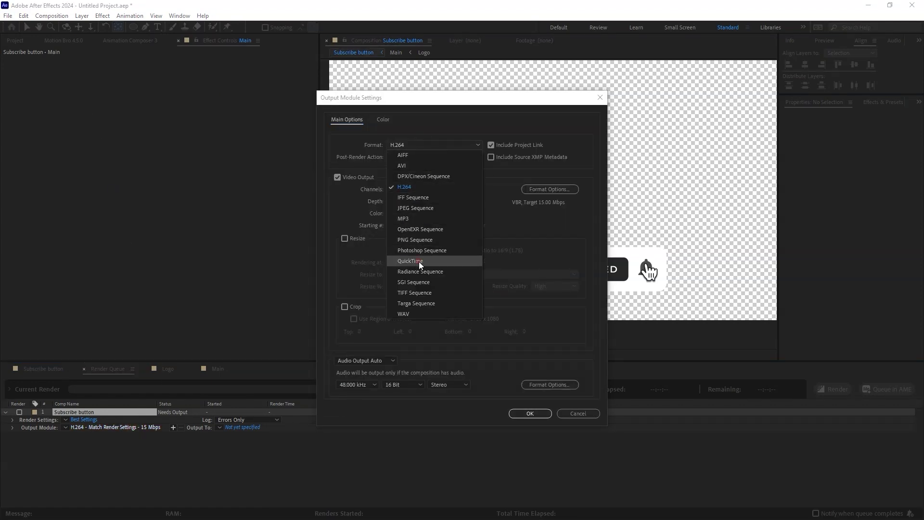
left_click(419, 262)
left_click(431, 189)
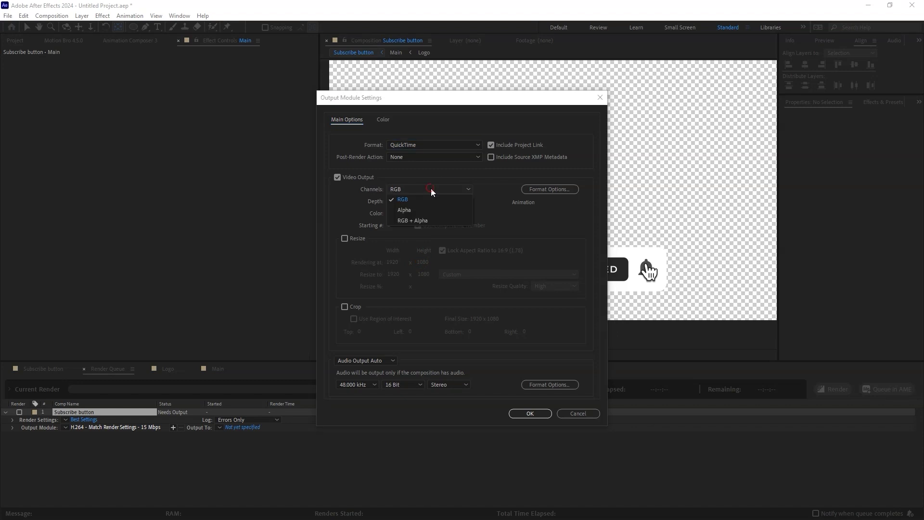
left_click(422, 221)
left_click(530, 413)
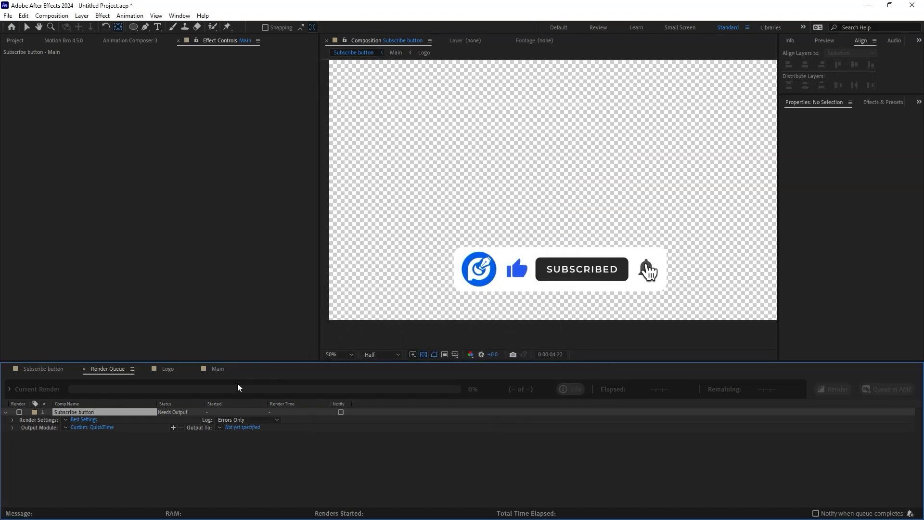
Save the output as Subscribe button.mov in the Subscribe Button folder and render it
left_click(247, 427)
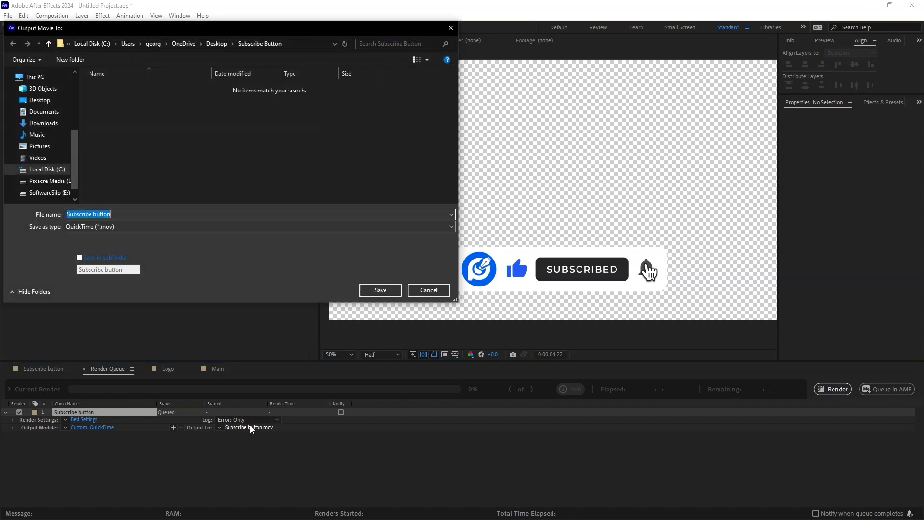
left_click(380, 290)
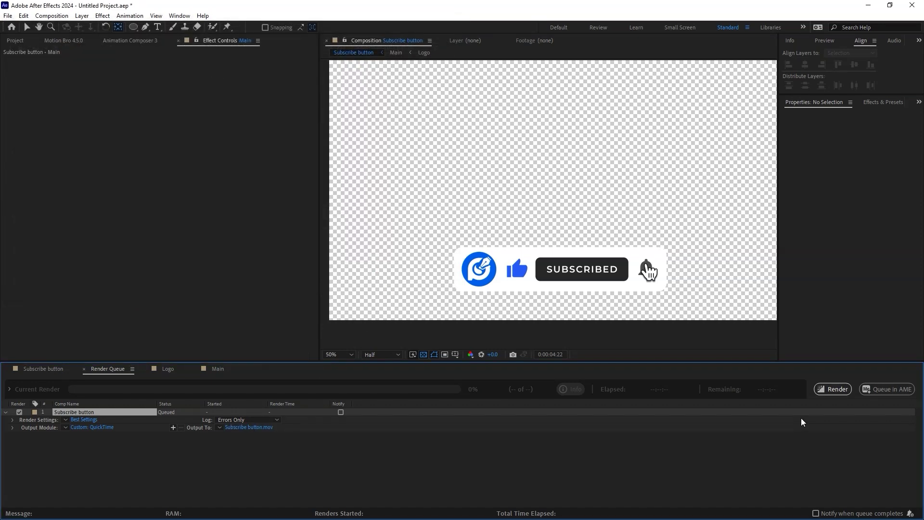
left_click(827, 389)
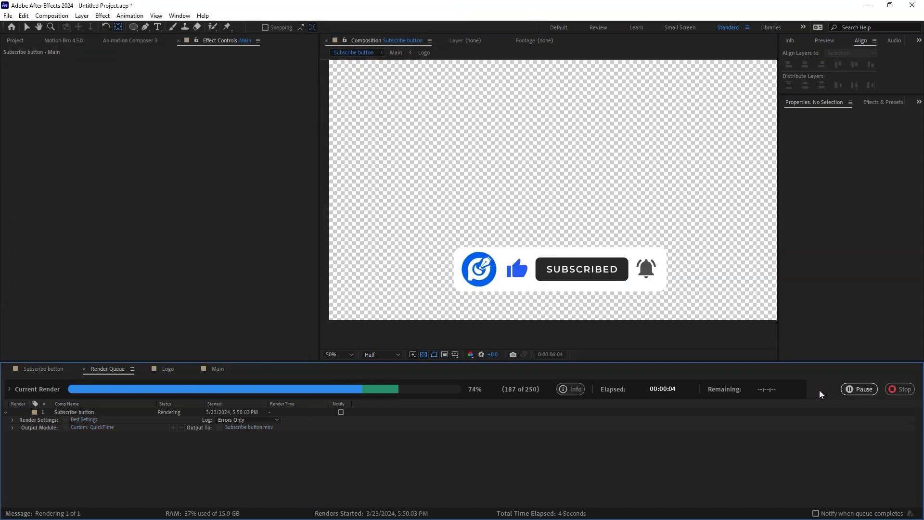
Add a full-frame green solid (0ABC0A) to the Subscribe button composition and place it beneath the Main layer
left_click(41, 369)
right_click(103, 437)
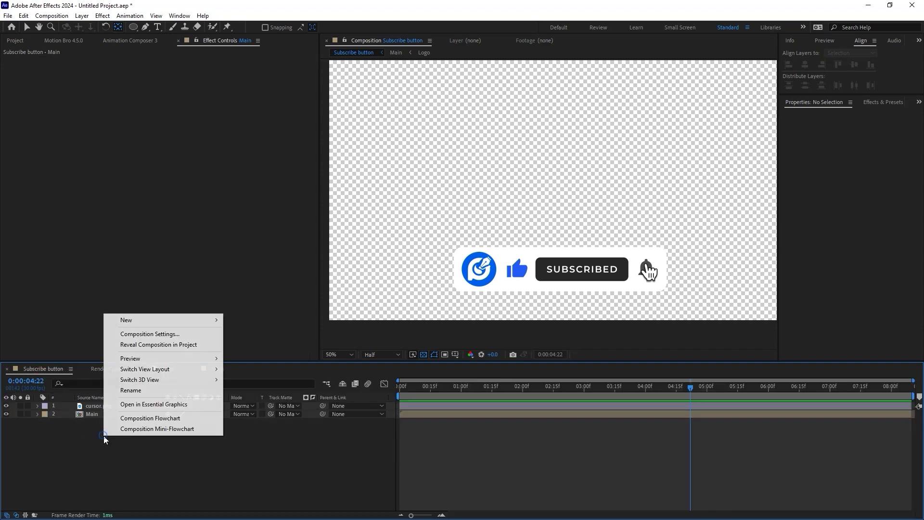
mouse_move(128, 320)
left_click(246, 343)
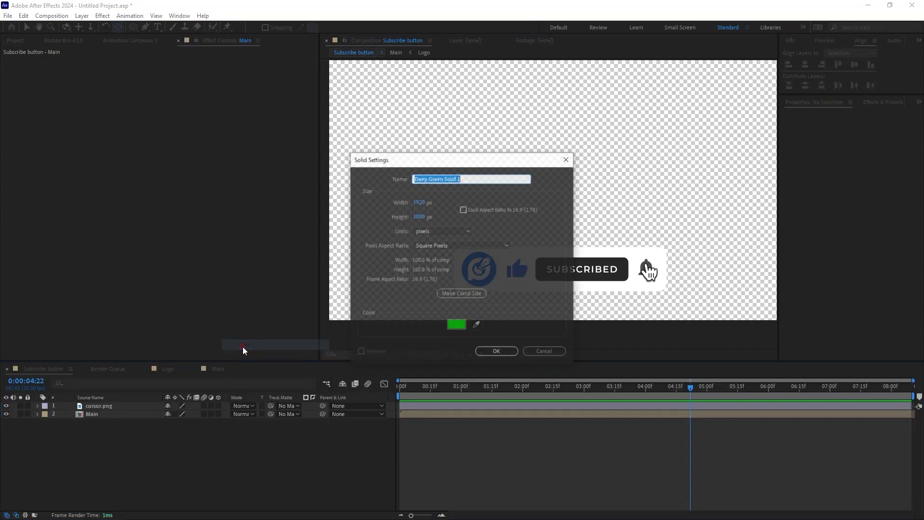
left_click(448, 325)
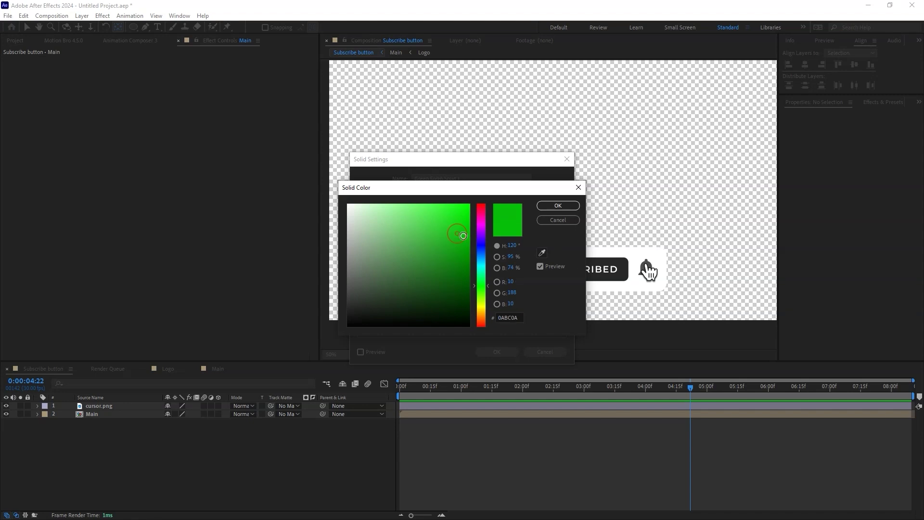
left_click(556, 206)
left_click(497, 352)
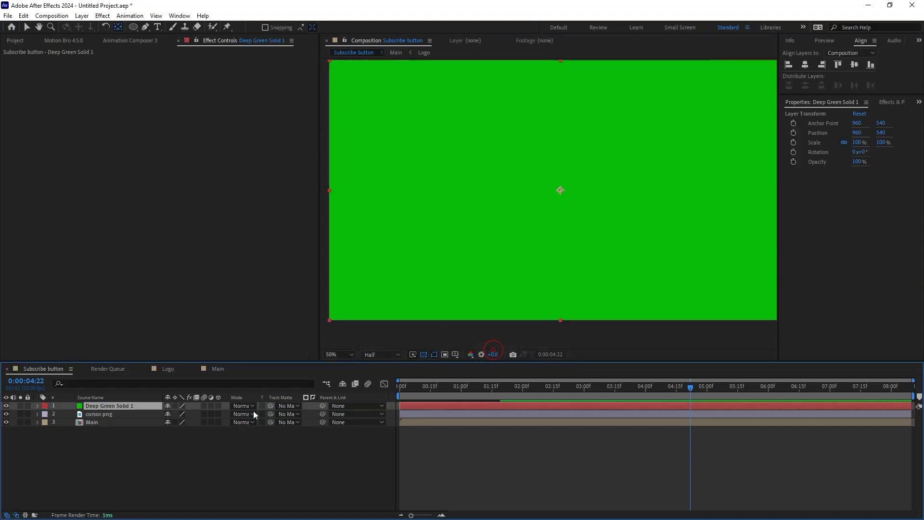
left_click_drag(113, 406, 120, 443)
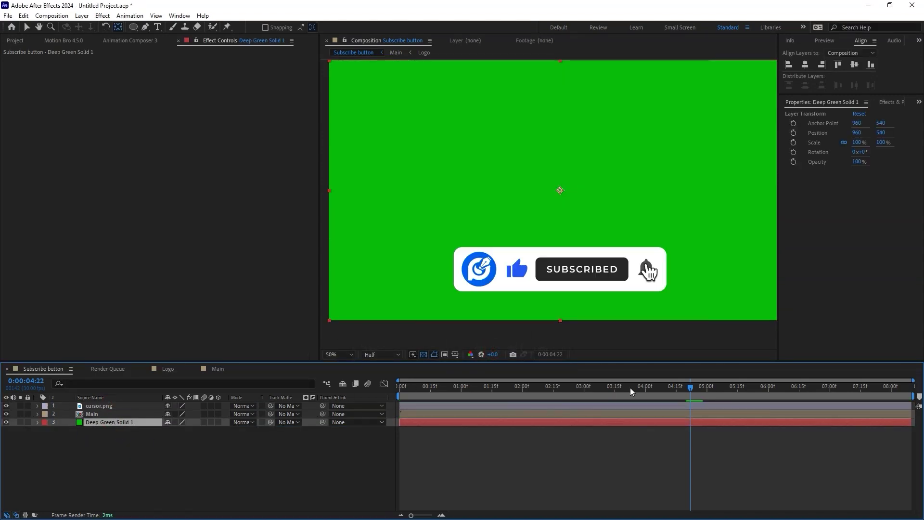
Queue the green-background composition with H.264 output, save it as Subscribe button.mp4 in the Subscribe Button folder and render it
left_click(51, 15)
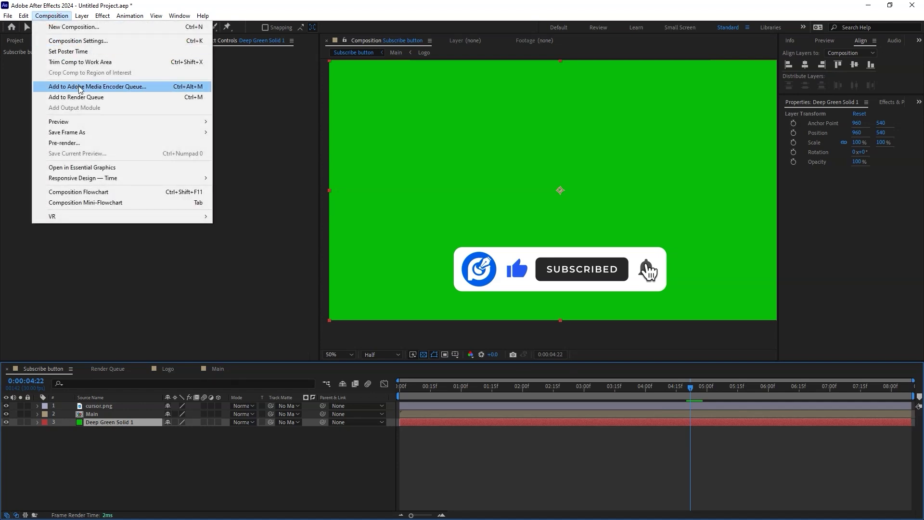
left_click(89, 99)
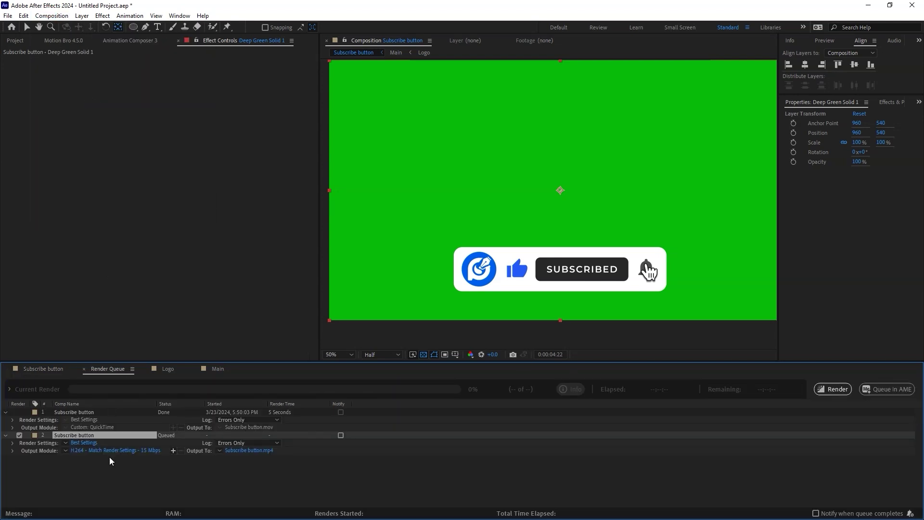
left_click(123, 455)
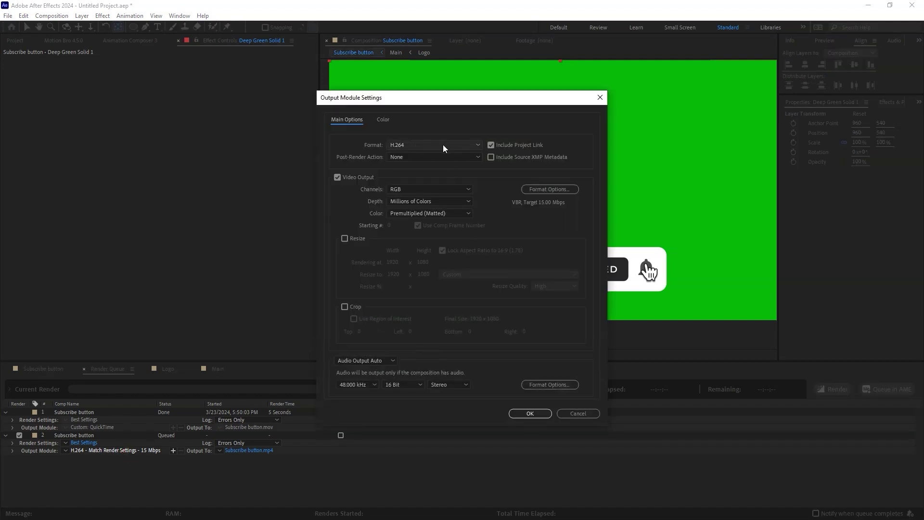
left_click(532, 414)
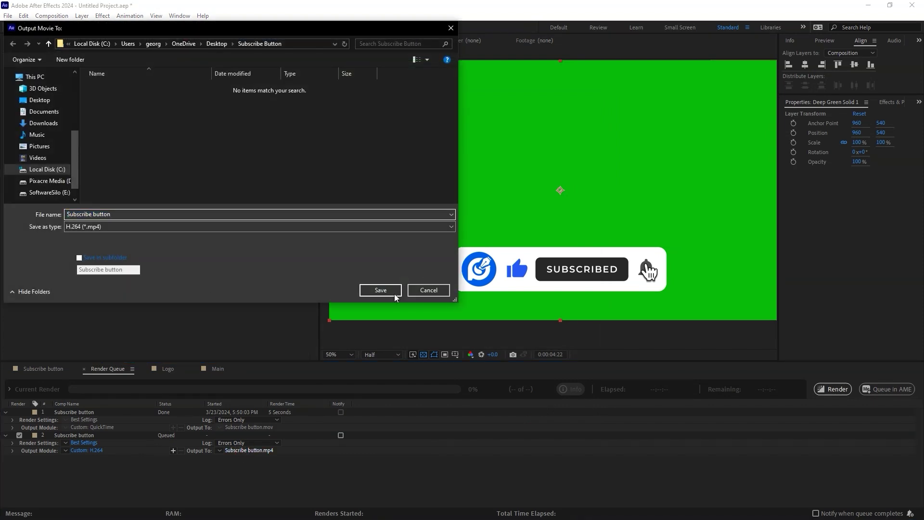
left_click(381, 292)
left_click(824, 391)
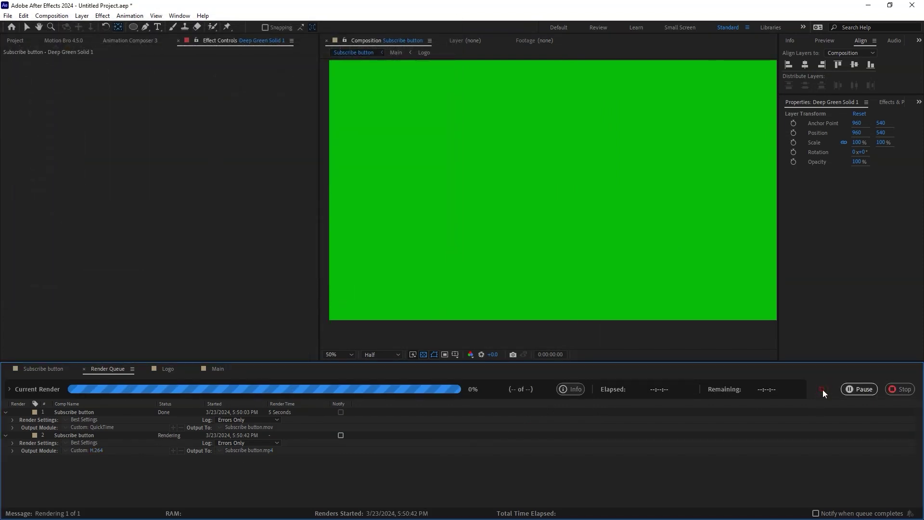